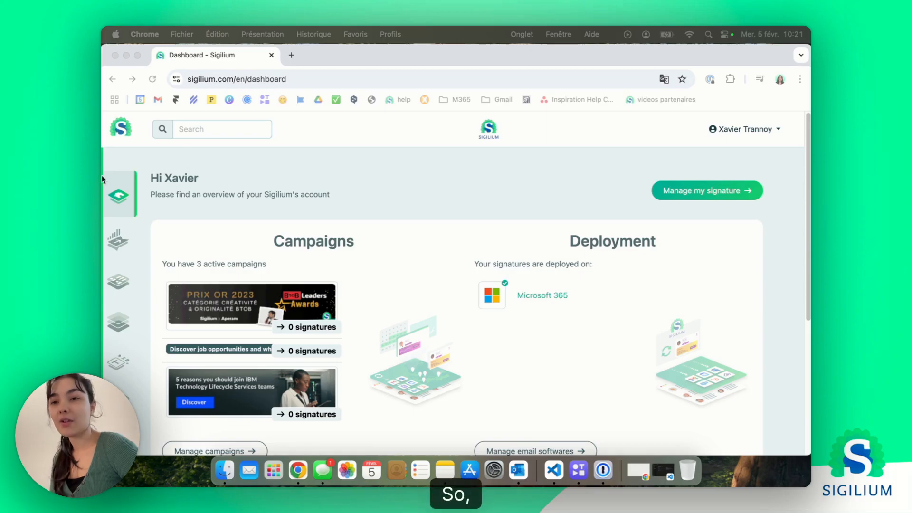
Go to campaign management and start creating a new campaign.
{"action": "left_click", "coordinate": [115, 241]}
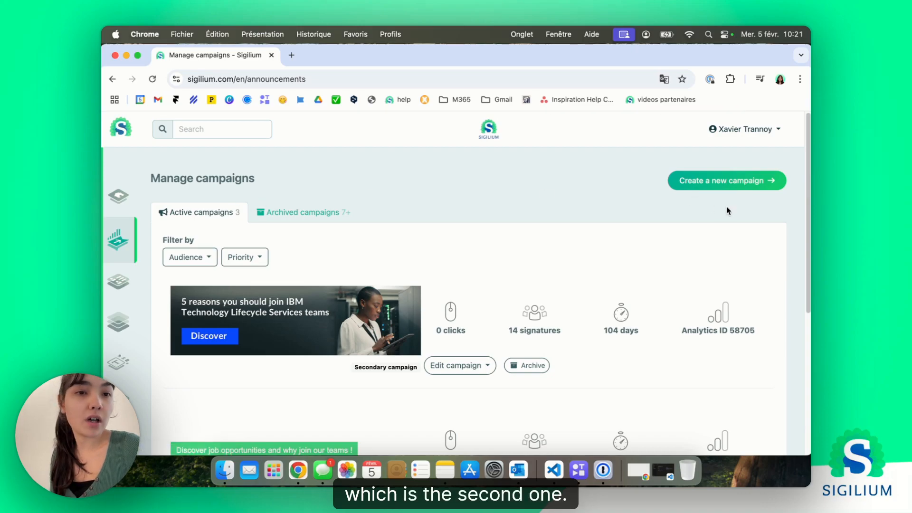
{"action": "left_click", "coordinate": [755, 179]}
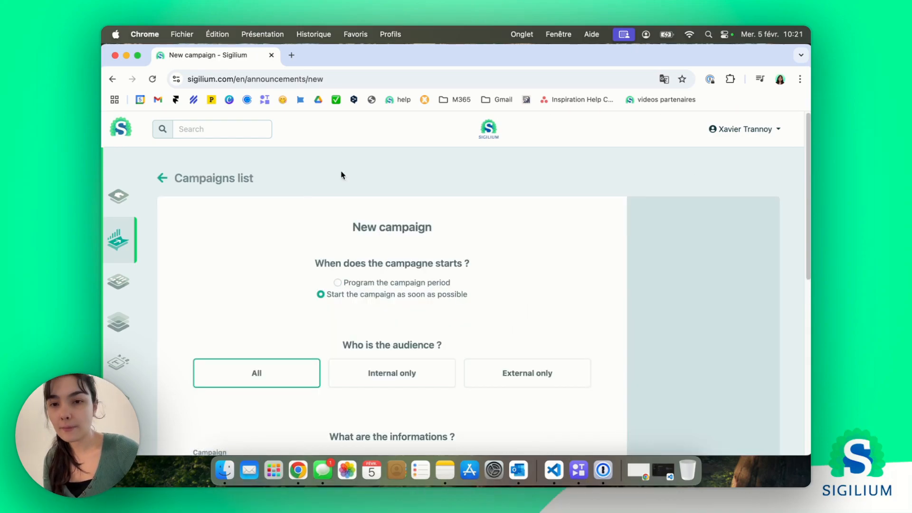
{"action": "scroll", "coordinate": [341, 176], "scroll_direction": "down", "scroll_amount": 5}
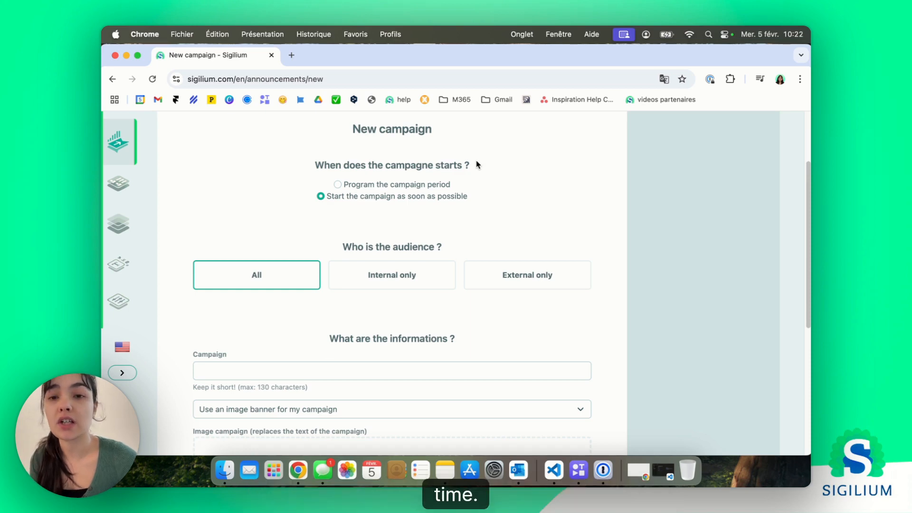
Program the campaign period with start date 10/02/2025 and end date 14/02/2025.
{"action": "left_click", "coordinate": [338, 185]}
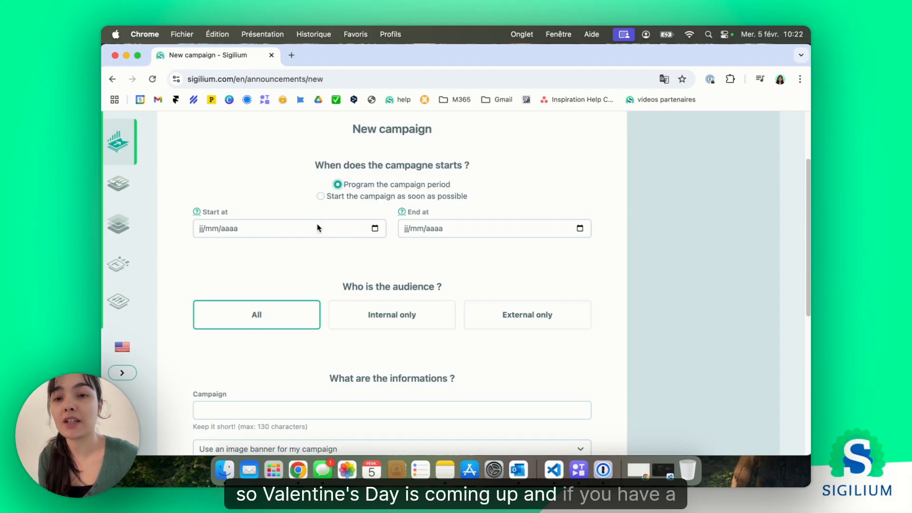
{"action": "left_click", "coordinate": [373, 229]}
{"action": "left_click", "coordinate": [205, 317]}
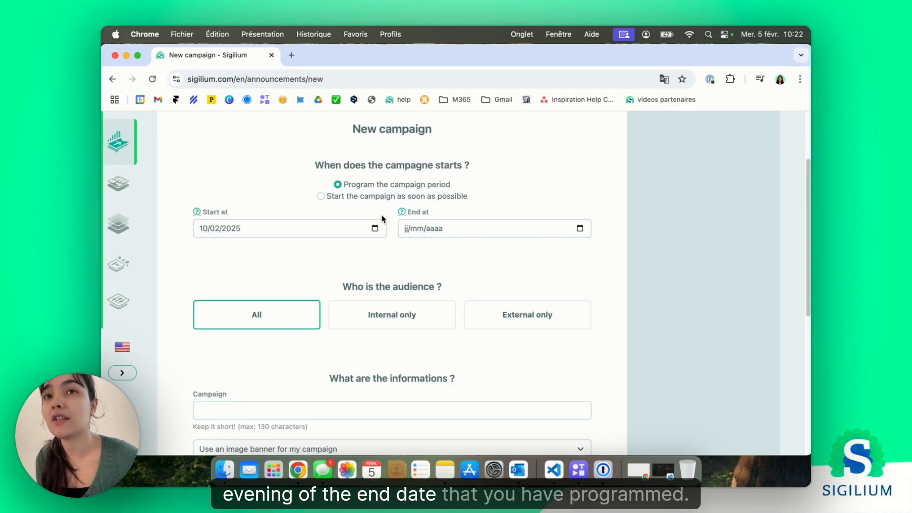
{"action": "left_click", "coordinate": [580, 229]}
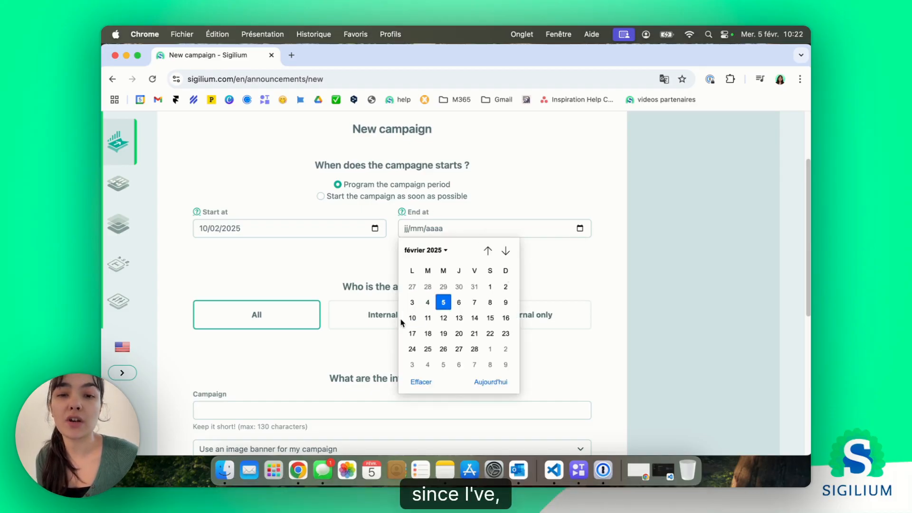
{"action": "left_click", "coordinate": [472, 318]}
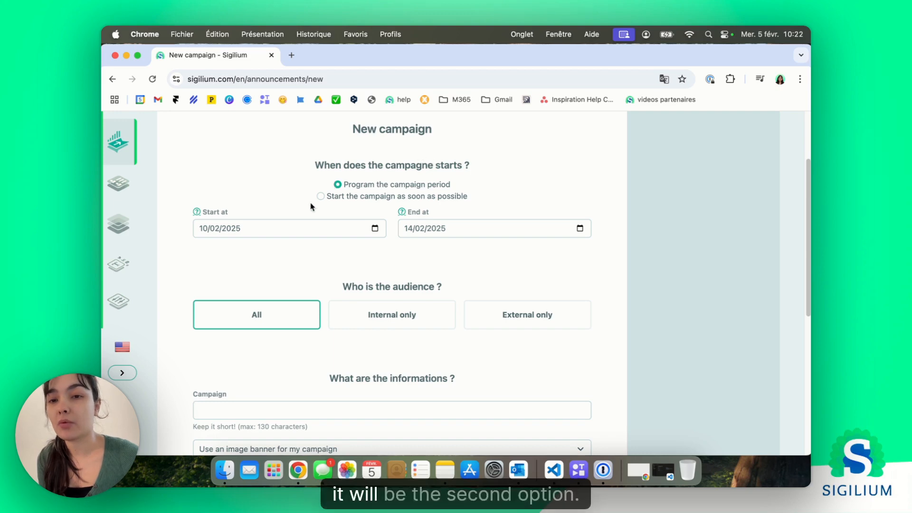
Set the campaign to start as soon as possible and choose All as its audience.
{"action": "left_click", "coordinate": [320, 196]}
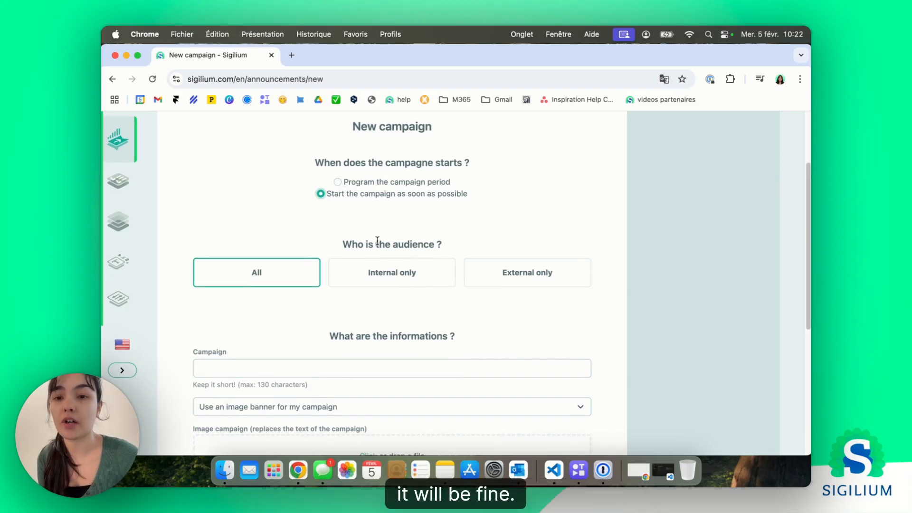
{"action": "scroll", "coordinate": [377, 241], "scroll_direction": "down", "scroll_amount": 4}
{"action": "scroll", "coordinate": [377, 244], "scroll_direction": "down", "scroll_amount": 1}
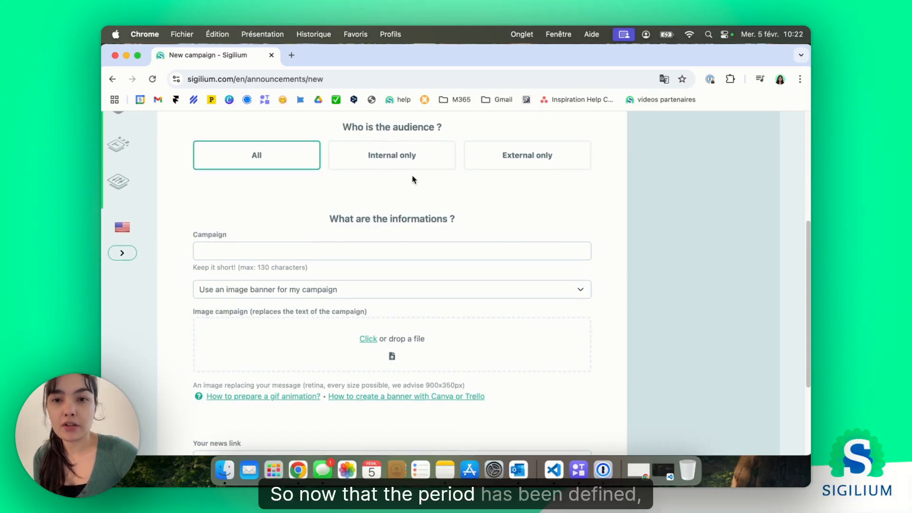
{"action": "scroll", "coordinate": [413, 180], "scroll_direction": "down", "scroll_amount": 1}
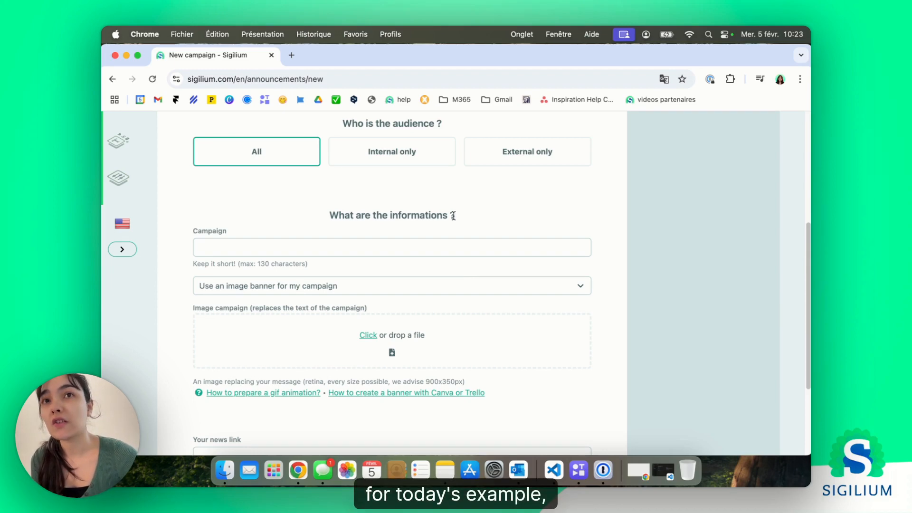
{"action": "scroll", "coordinate": [346, 203], "scroll_direction": "up", "scroll_amount": 1}
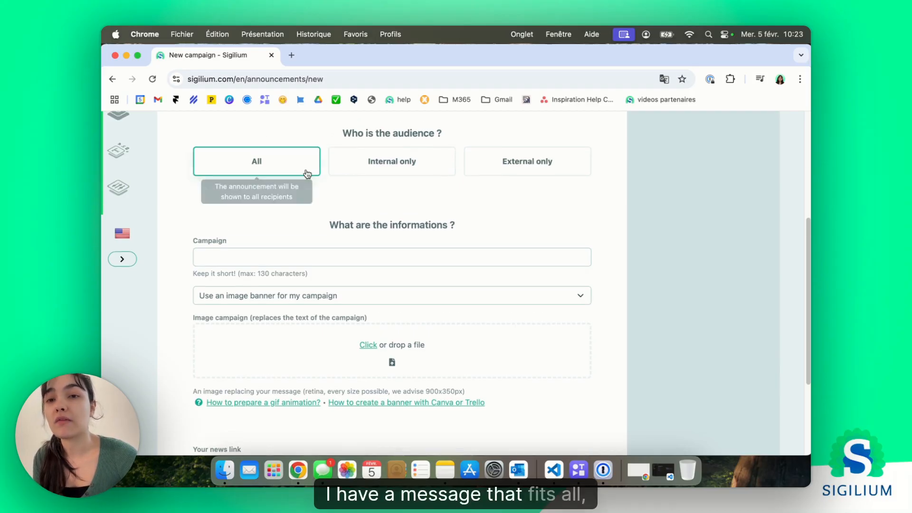
{"action": "left_click", "coordinate": [223, 164]}
{"action": "scroll", "coordinate": [335, 242], "scroll_direction": "down", "scroll_amount": 3}
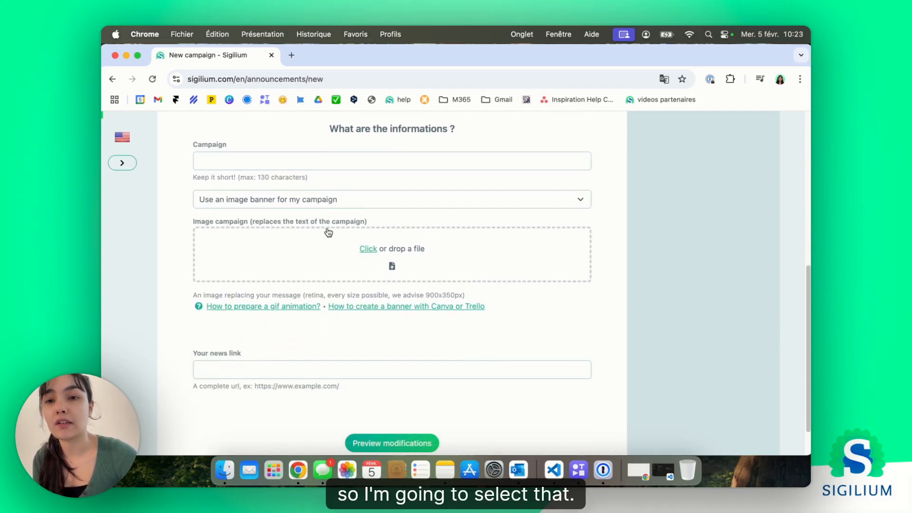
Switch the campaign to a text banner and enter "Test Sigilium" as the campaign text.
{"action": "left_click", "coordinate": [299, 199]}
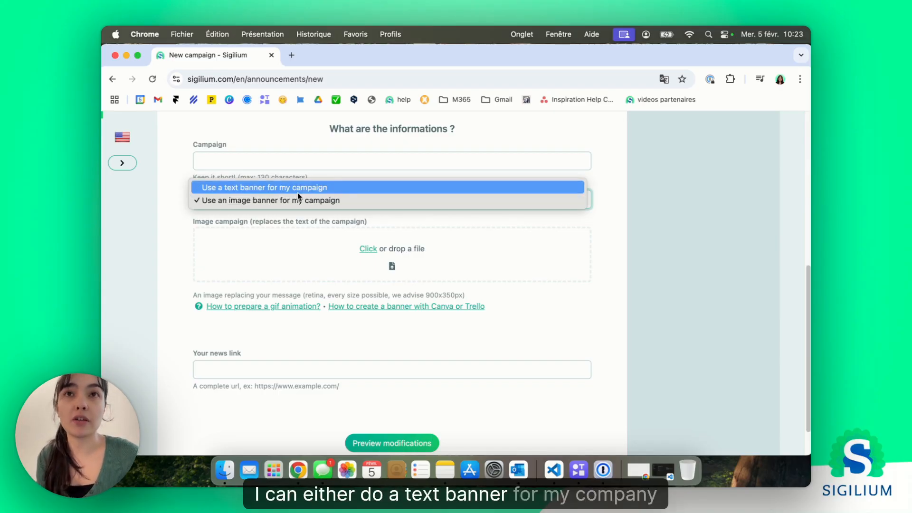
{"action": "left_click", "coordinate": [297, 191]}
{"action": "left_click", "coordinate": [278, 181]}
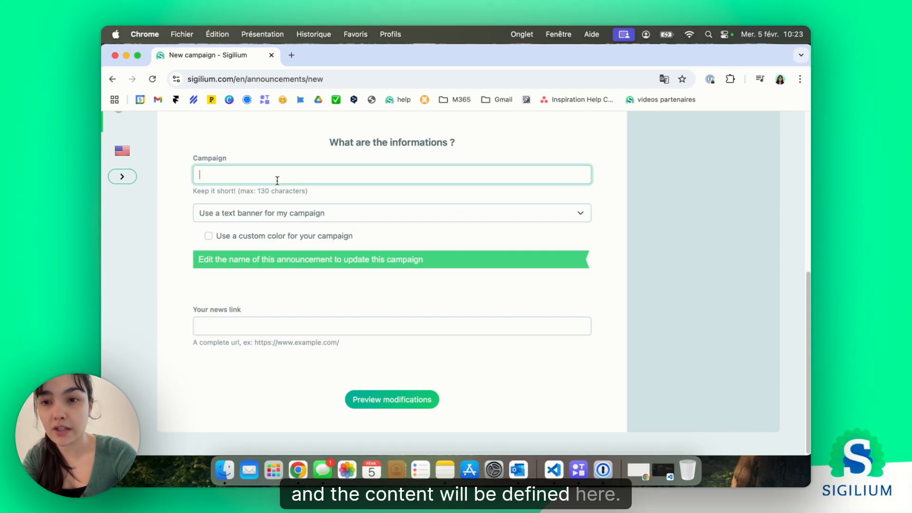
{"action": "type", "text": "Tes"}
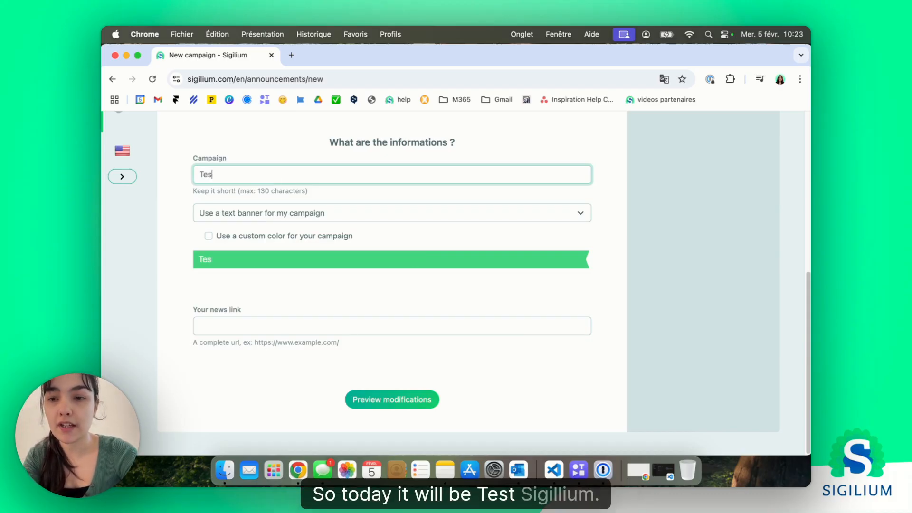
{"action": "type", "text": "t Sigilium"}
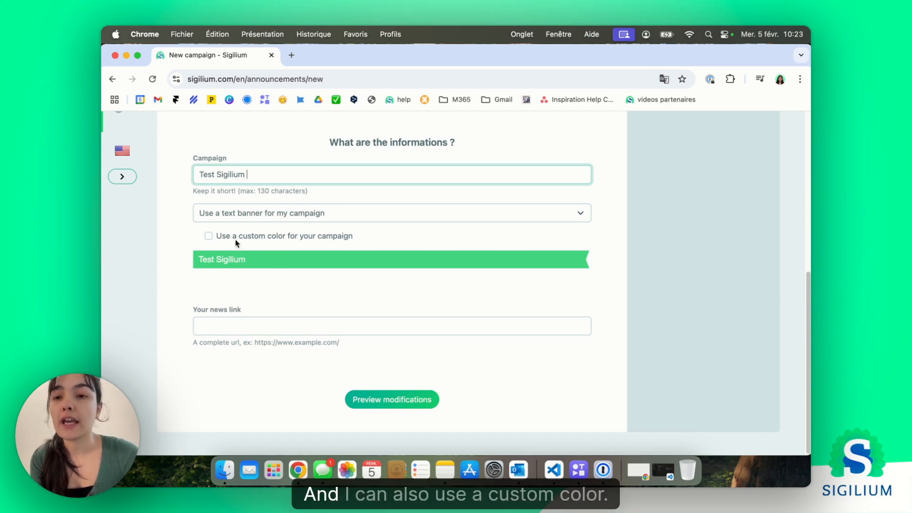
Try custom banner colours, red #e61d1c sampled from the flag and green #1ee6aa, and turn the custom colour option back off.
{"action": "left_click", "coordinate": [211, 236]}
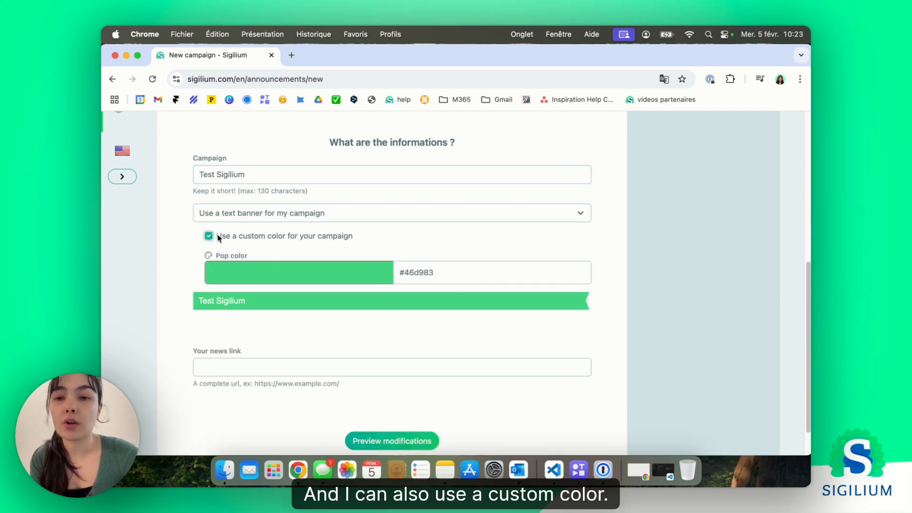
{"action": "left_click", "coordinate": [250, 275]}
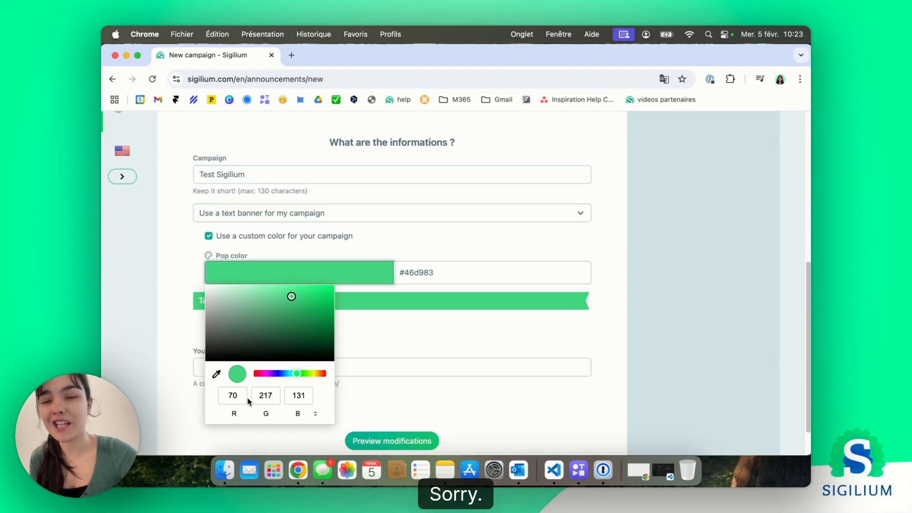
{"action": "left_click", "coordinate": [216, 375]}
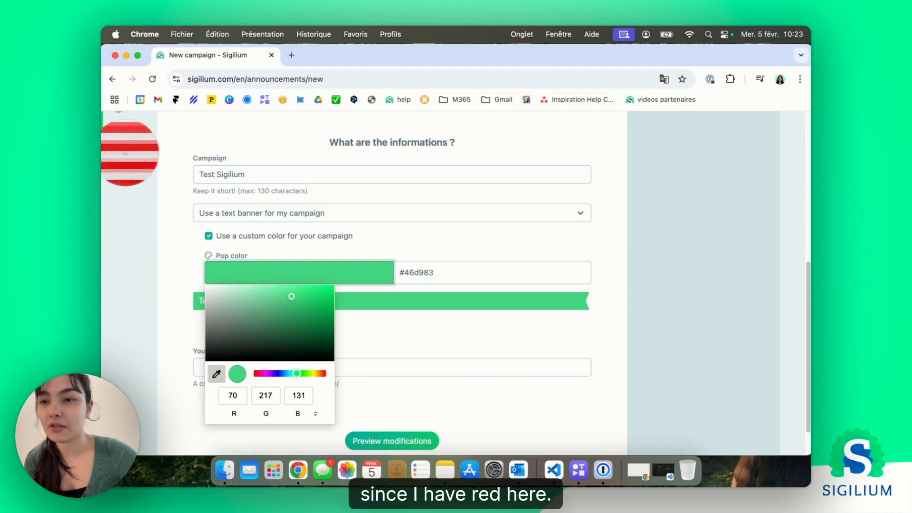
{"action": "left_click", "coordinate": [125, 153]}
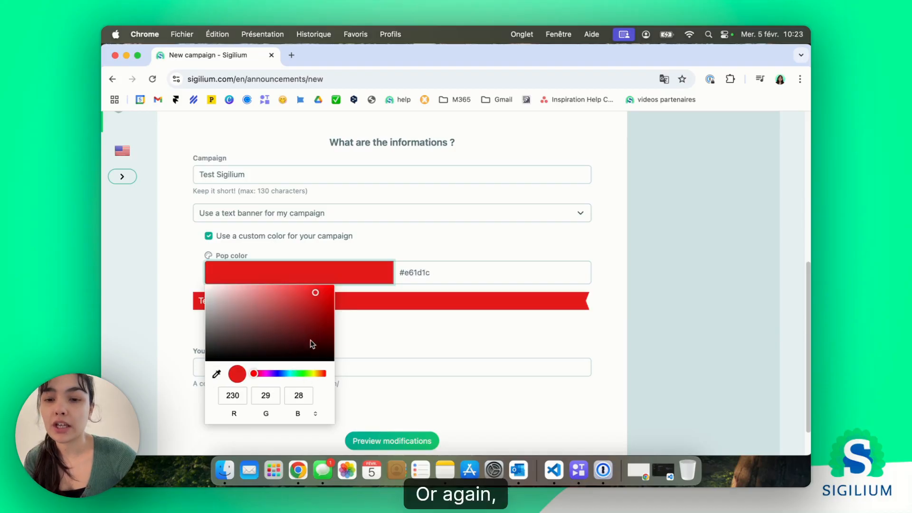
{"action": "left_click", "coordinate": [257, 374]}
{"action": "left_click_drag", "start_coordinate": [257, 374], "coordinate": [294, 380]}
{"action": "left_click", "coordinate": [424, 359]}
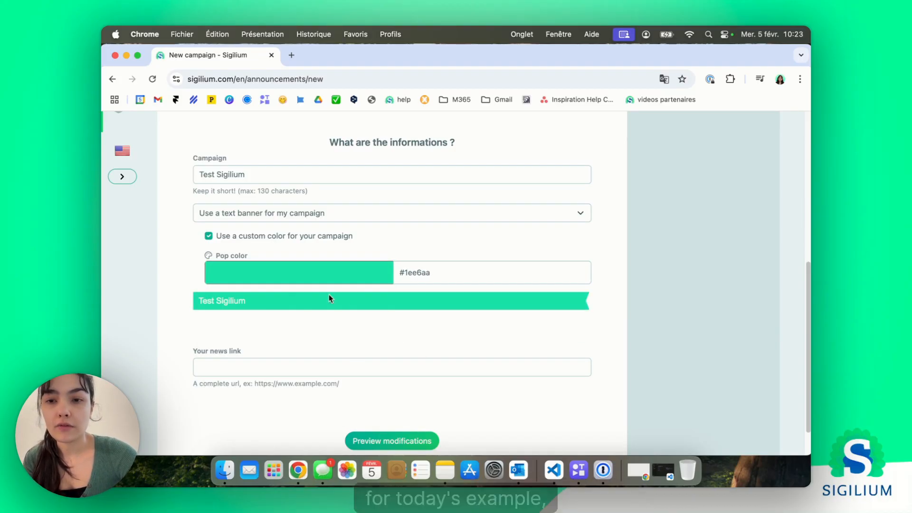
{"action": "left_click", "coordinate": [208, 236]}
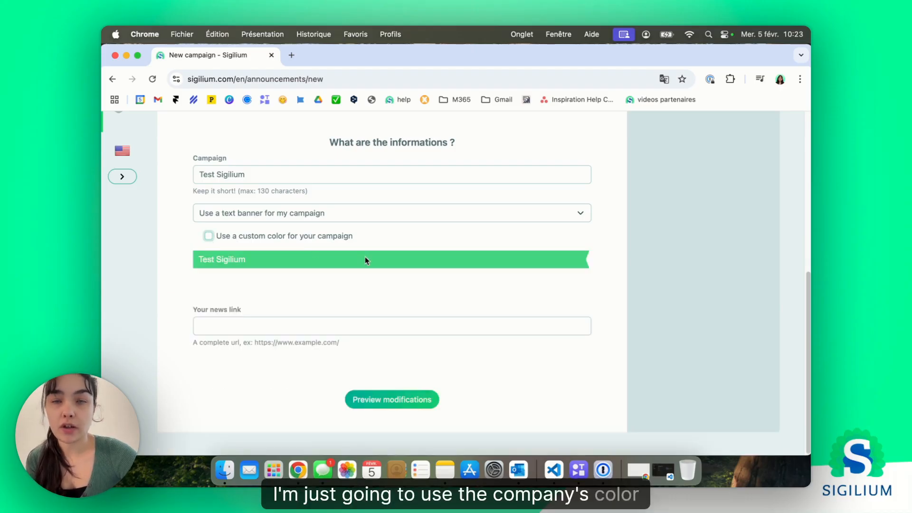
{"action": "left_click", "coordinate": [270, 320]}
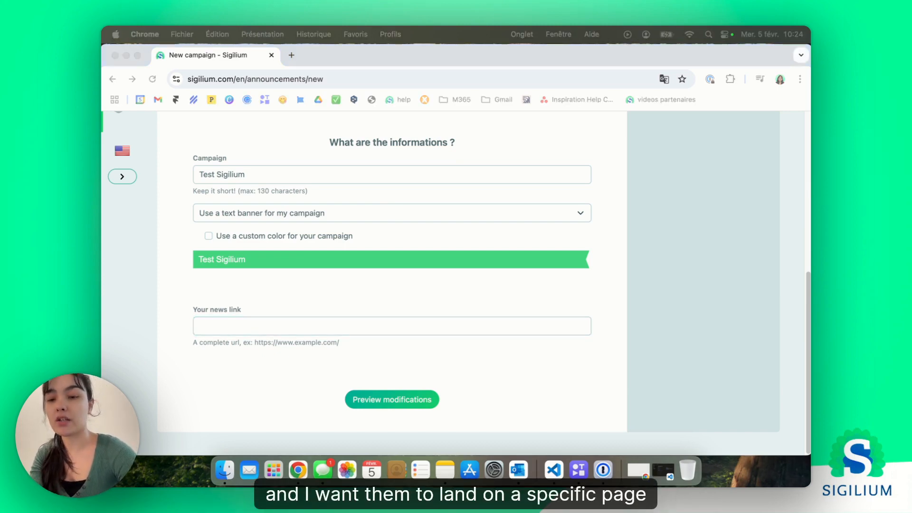
{"action": "left_click", "coordinate": [303, 327]}
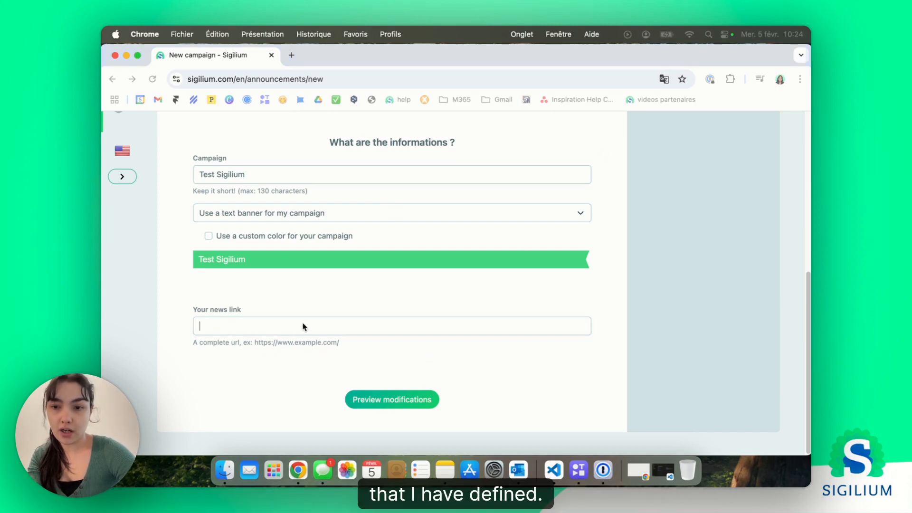
{"action": "type", "text": "https://www.sigilium.com/"}
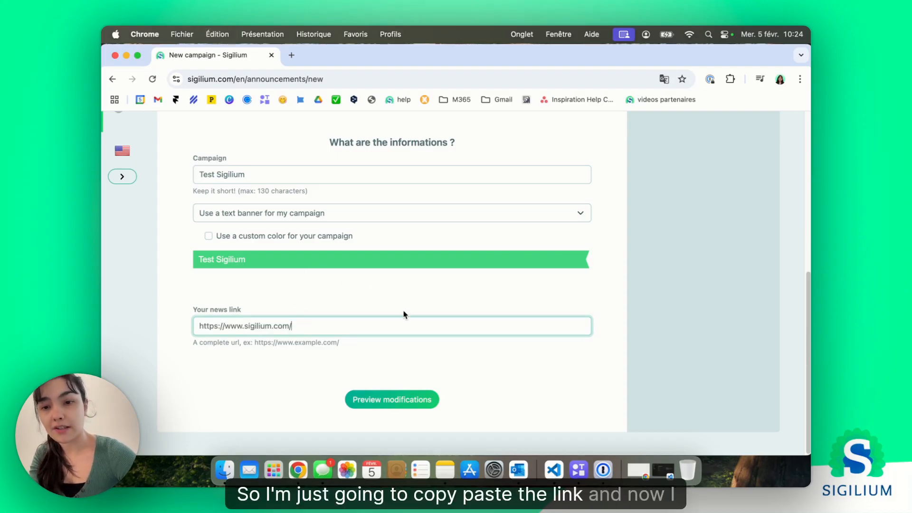
{"action": "left_click", "coordinate": [420, 405]}
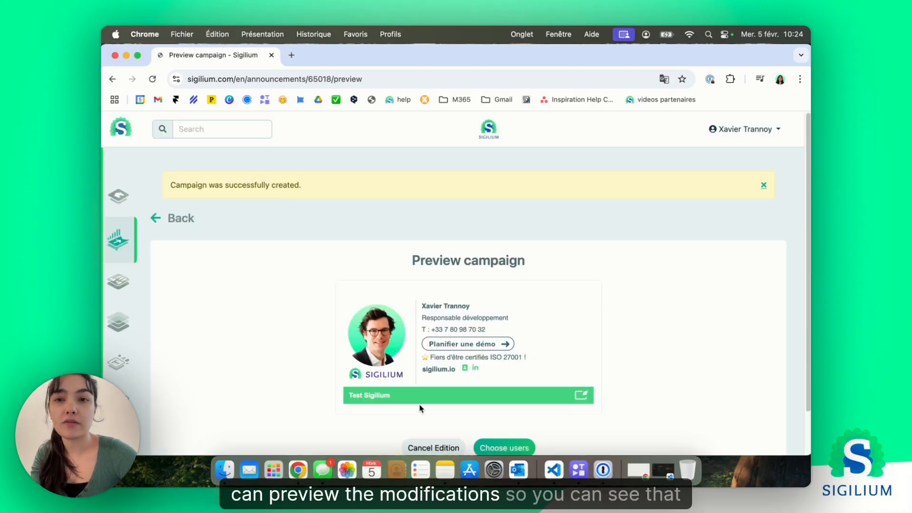
Test the link of the Test Sigilium banner in the preview and return to the preview page.
{"action": "scroll", "coordinate": [443, 381], "scroll_direction": "down", "scroll_amount": 2}
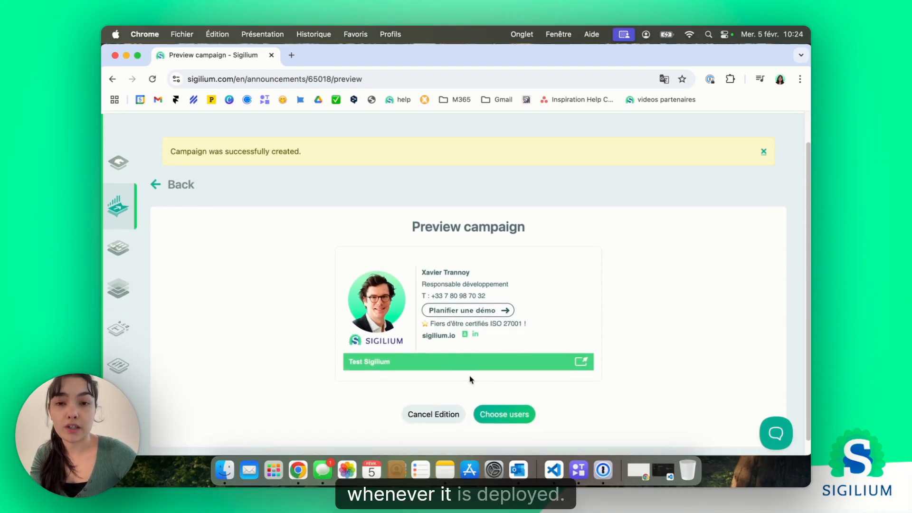
{"action": "left_click", "coordinate": [582, 363]}
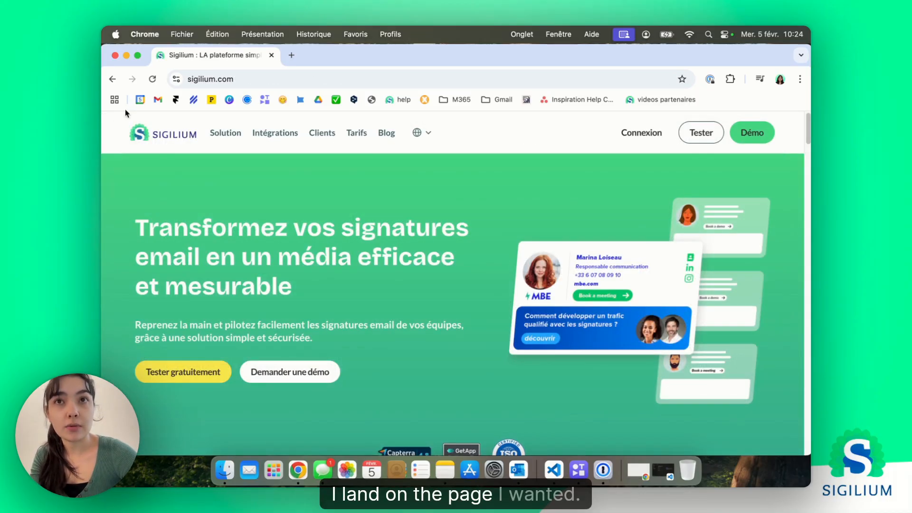
{"action": "left_click", "coordinate": [113, 79]}
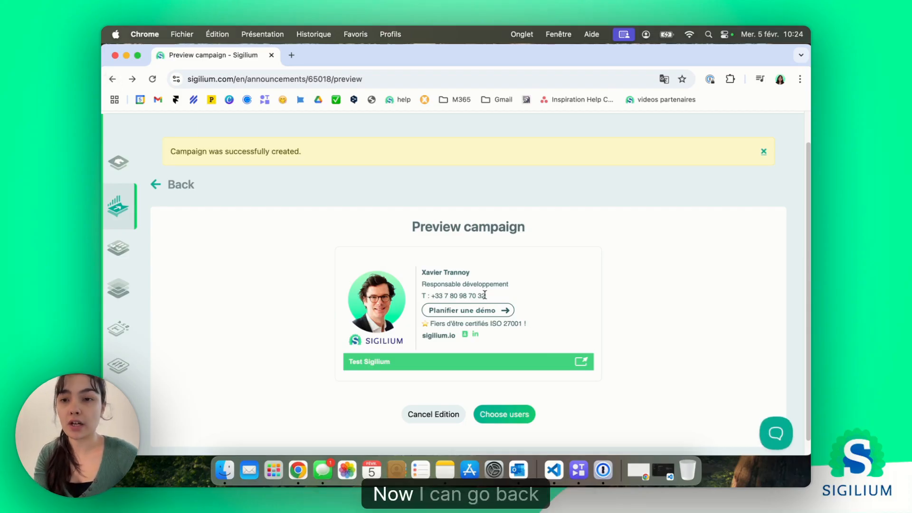
Reopen the campaign for editing and switch it to an image banner.
{"action": "left_click", "coordinate": [163, 191]}
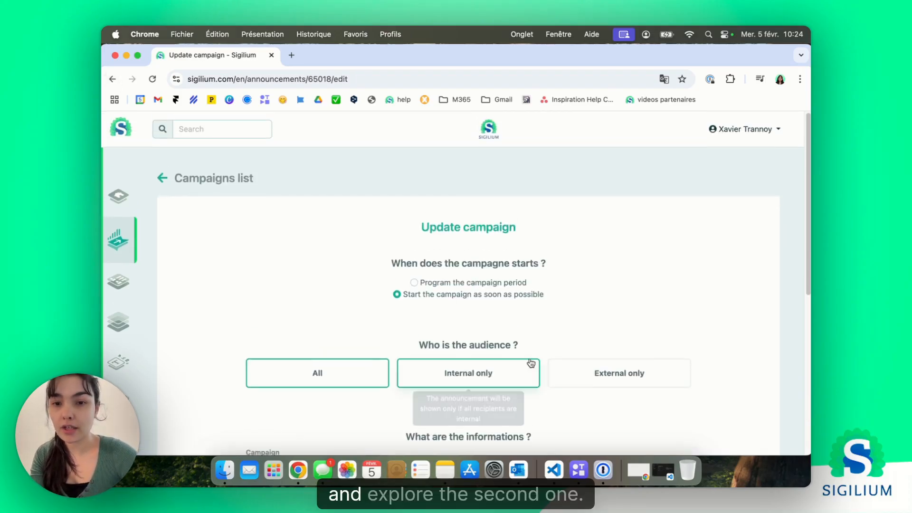
{"action": "scroll", "coordinate": [538, 334], "scroll_direction": "down", "scroll_amount": 6}
{"action": "left_click", "coordinate": [340, 213]}
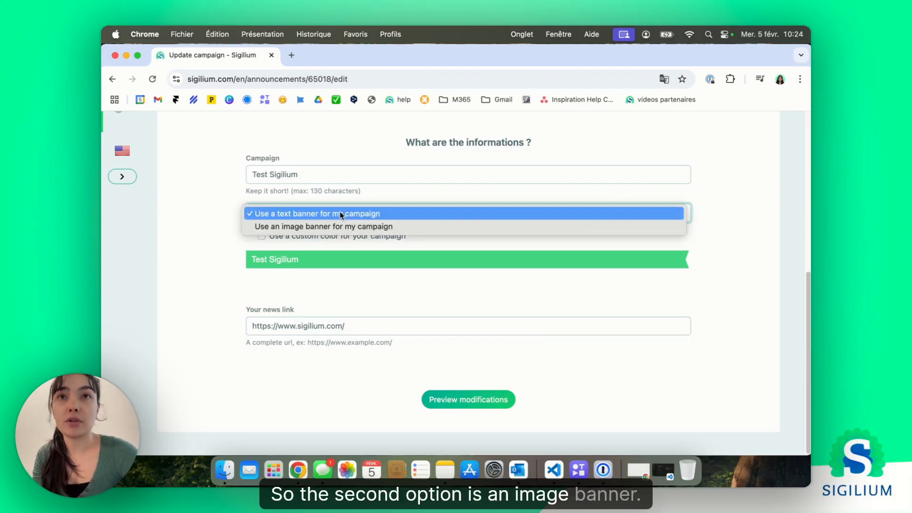
{"action": "left_click", "coordinate": [340, 226]}
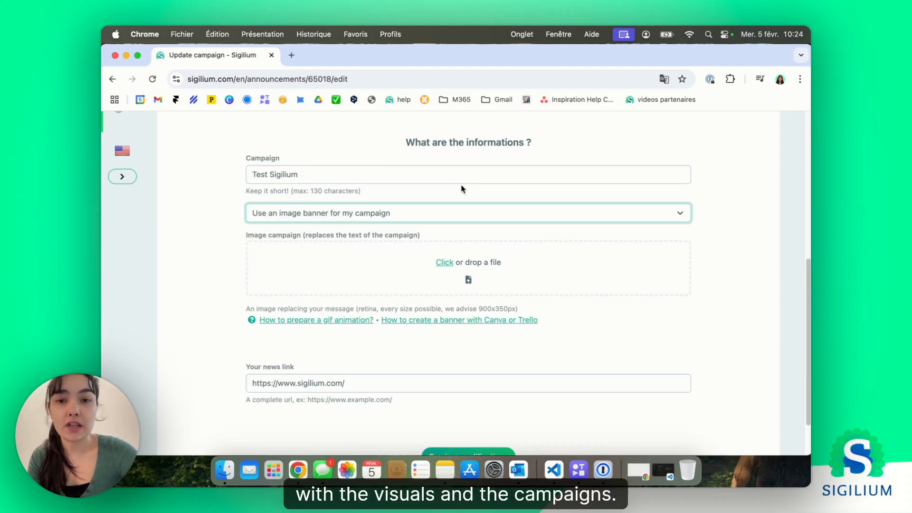
Upload banner-IT-24.png from the Bureau folder as the campaign image.
{"action": "left_click", "coordinate": [445, 263]}
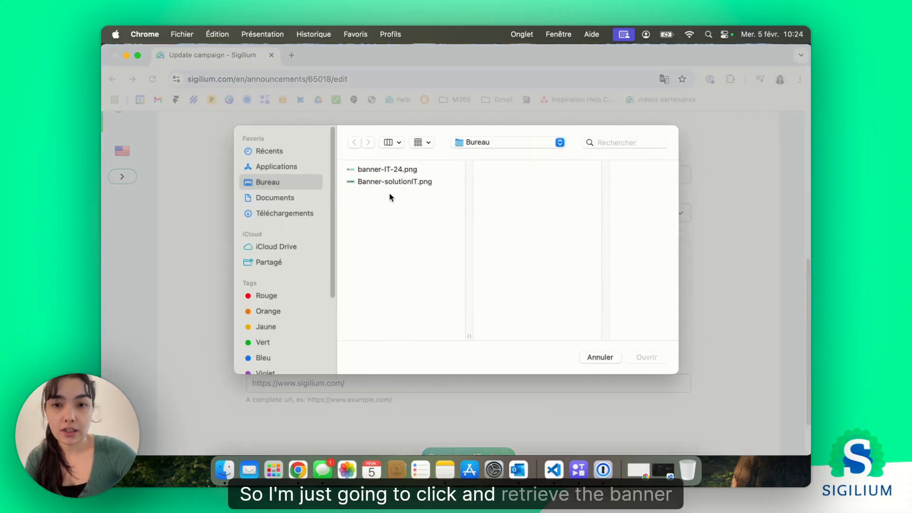
{"action": "left_click", "coordinate": [389, 171]}
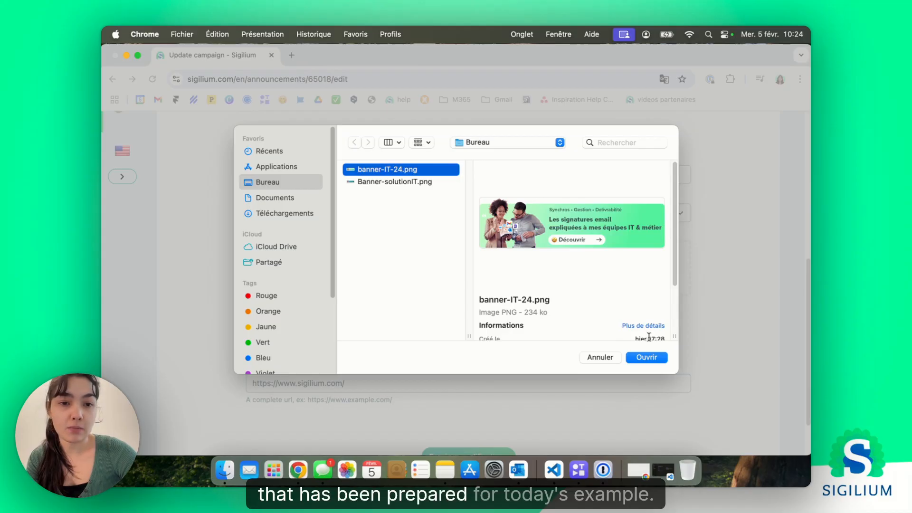
{"action": "left_click", "coordinate": [646, 357]}
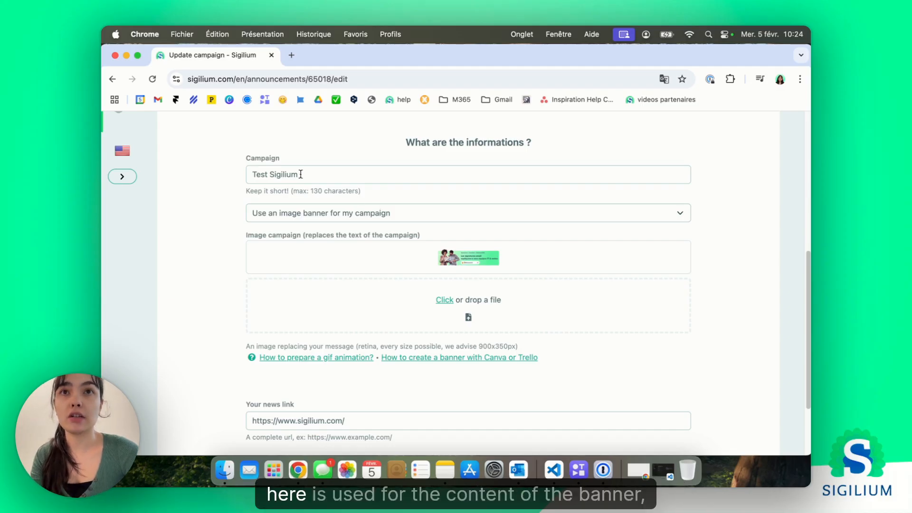
Clear the campaign text Test Sigilium, keep the same news link and preview the modifications.
{"action": "left_click", "coordinate": [325, 181]}
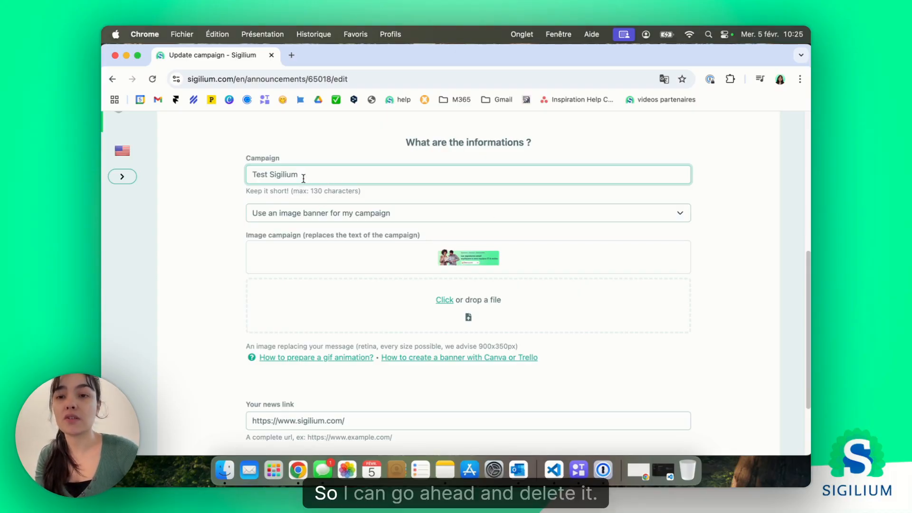
{"action": "left_click_drag", "start_coordinate": [303, 178], "coordinate": [230, 179]}
{"action": "key", "text": "BackSpace"}
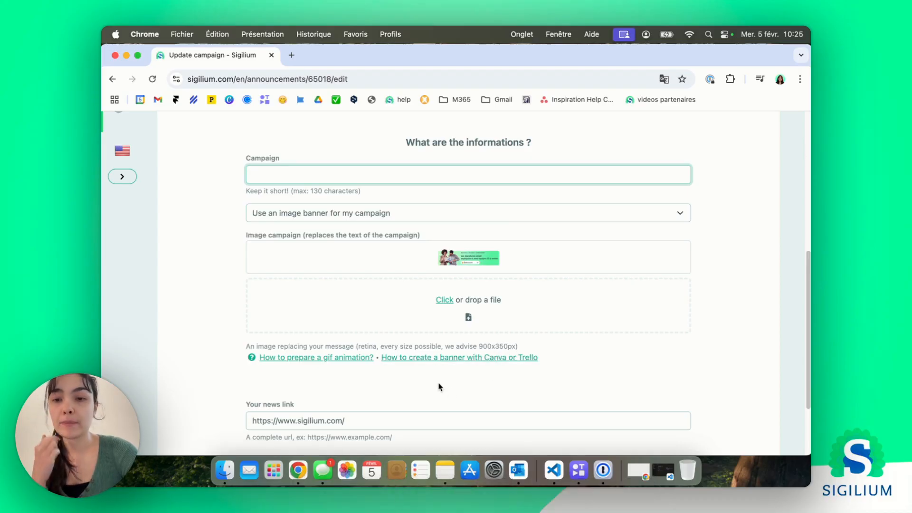
{"action": "scroll", "coordinate": [433, 383], "scroll_direction": "down", "scroll_amount": 4}
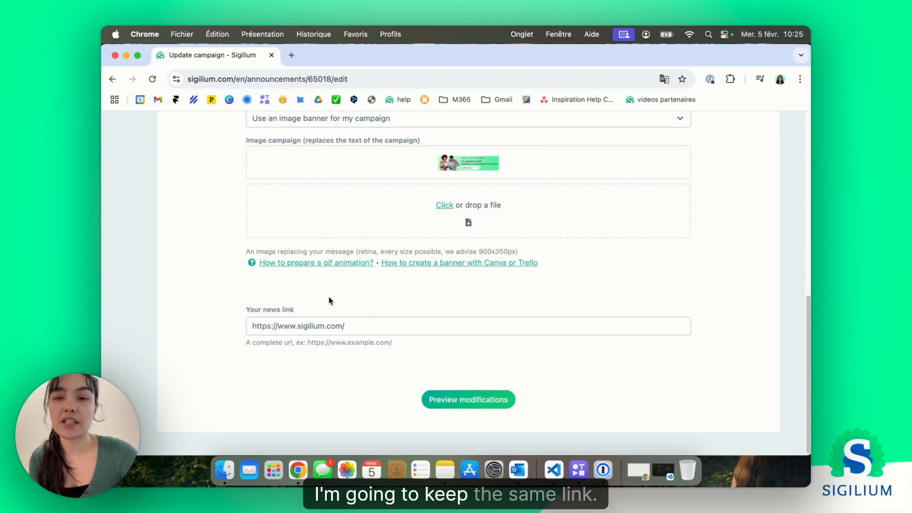
{"action": "left_click", "coordinate": [486, 401]}
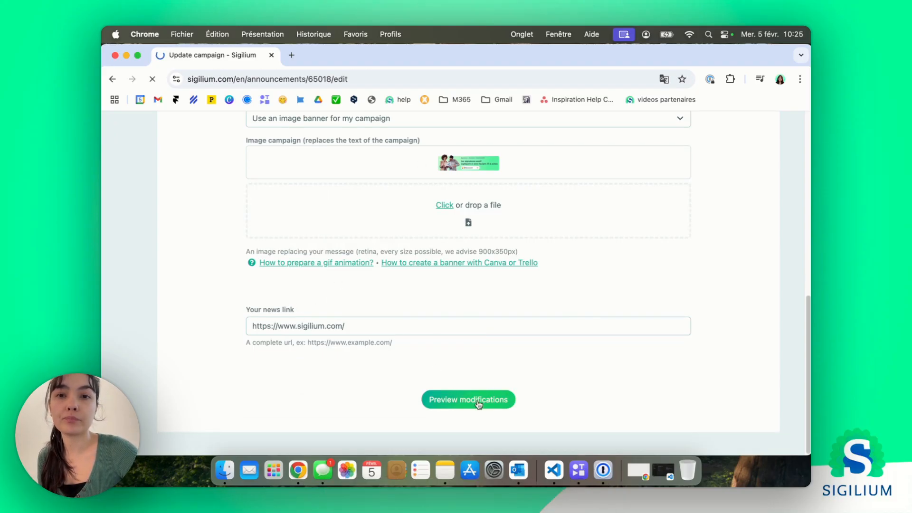
Test the image banner's link in the preview, return to the preview and continue to choosing users.
{"action": "scroll", "coordinate": [641, 203], "scroll_direction": "down", "scroll_amount": 4}
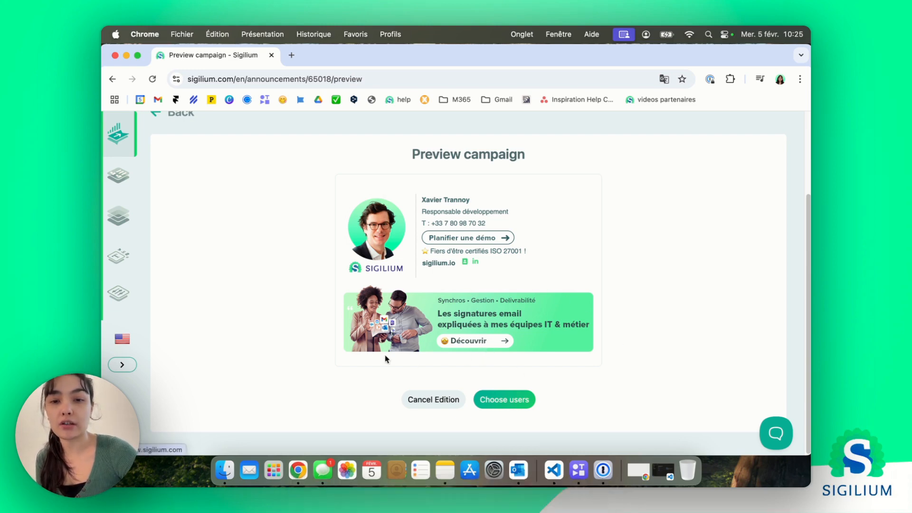
{"action": "left_click", "coordinate": [427, 301]}
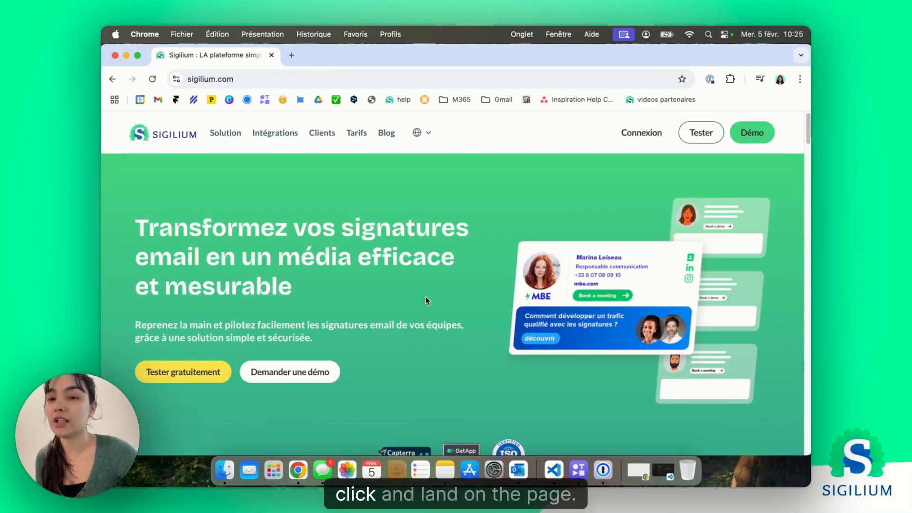
{"action": "left_click", "coordinate": [107, 78]}
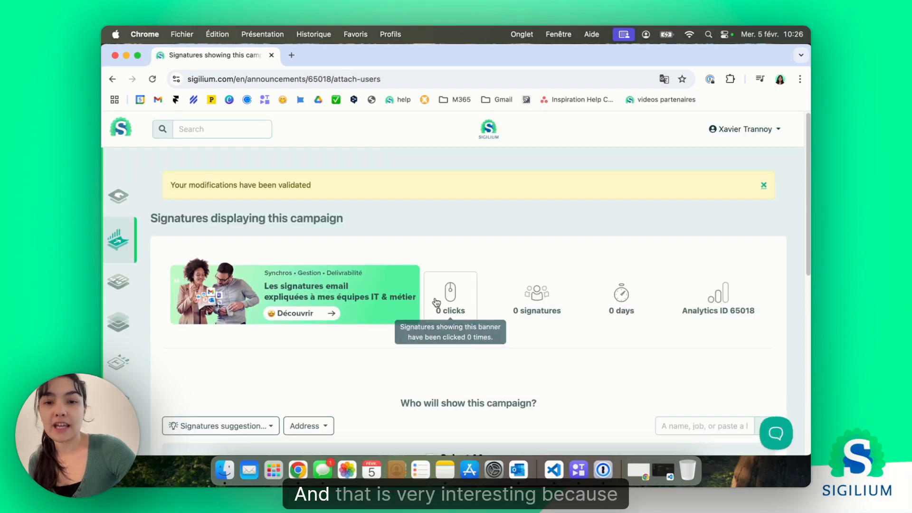
Try selecting all 14 users, then the Commerciaux and Direction organizations one by one, clearing each selection.
{"action": "scroll", "coordinate": [724, 369], "scroll_direction": "down", "scroll_amount": 5}
{"action": "scroll", "coordinate": [725, 369], "scroll_direction": "down", "scroll_amount": 1}
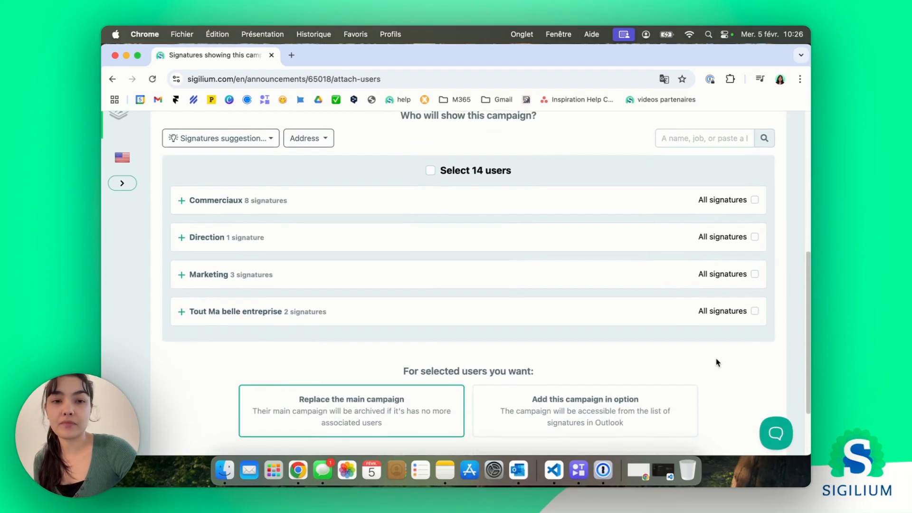
{"action": "scroll", "coordinate": [717, 362], "scroll_direction": "up", "scroll_amount": 1}
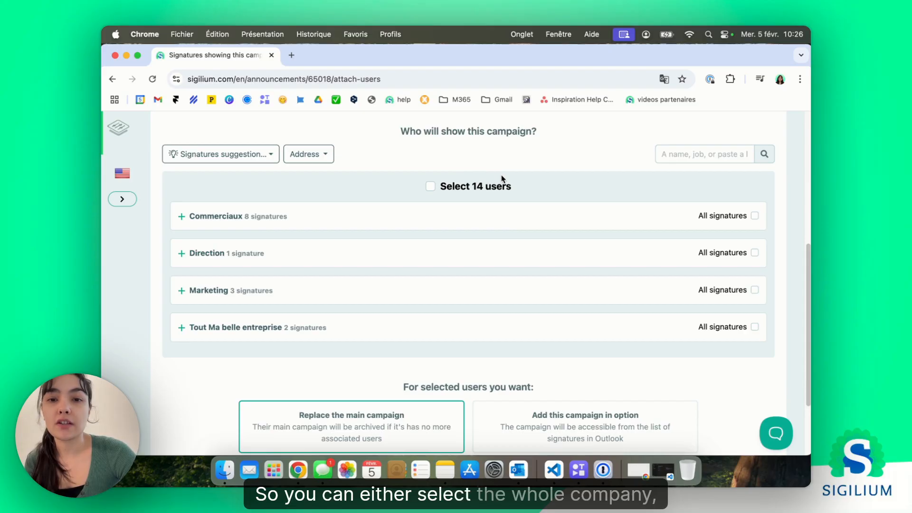
{"action": "left_click", "coordinate": [430, 186]}
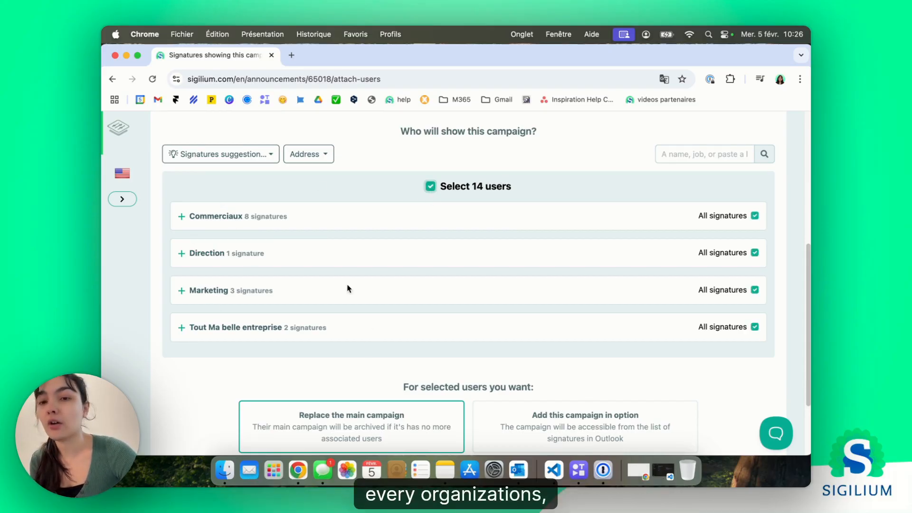
{"action": "left_click", "coordinate": [430, 186]}
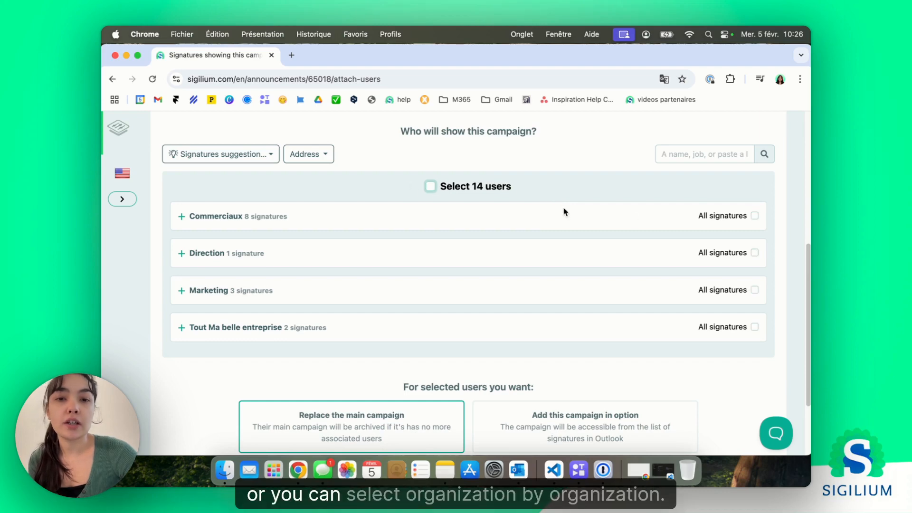
{"action": "left_click", "coordinate": [754, 215]}
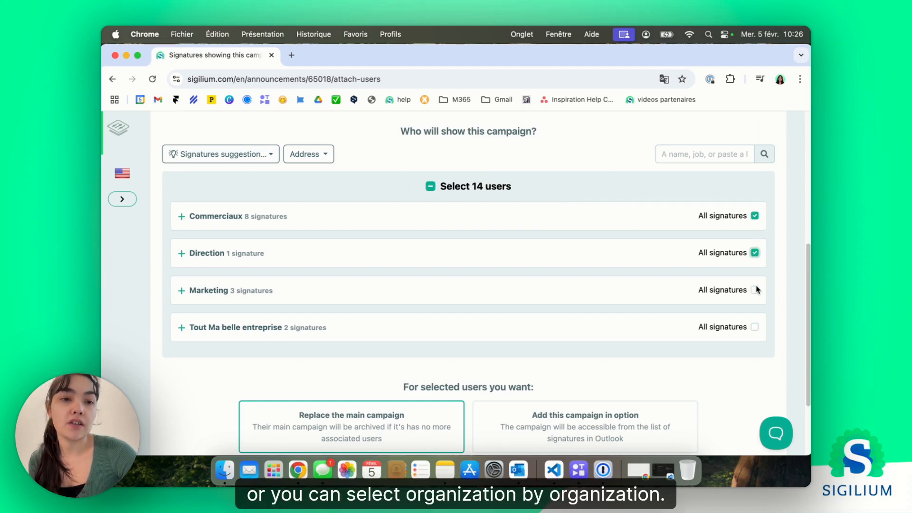
{"action": "left_click", "coordinate": [754, 216]}
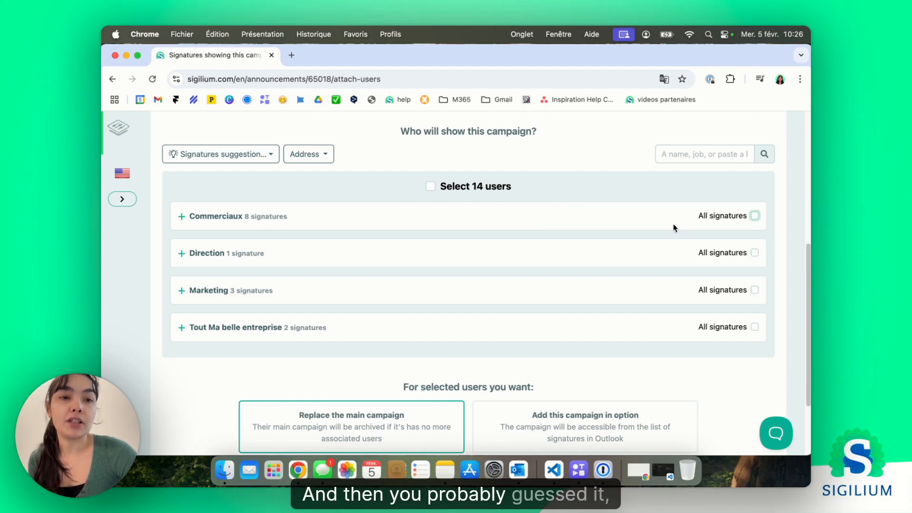
Select only the Co-Fondateur signature in Commerciaux and validate it with the option to replace the main campaign.
{"action": "left_click", "coordinate": [181, 217]}
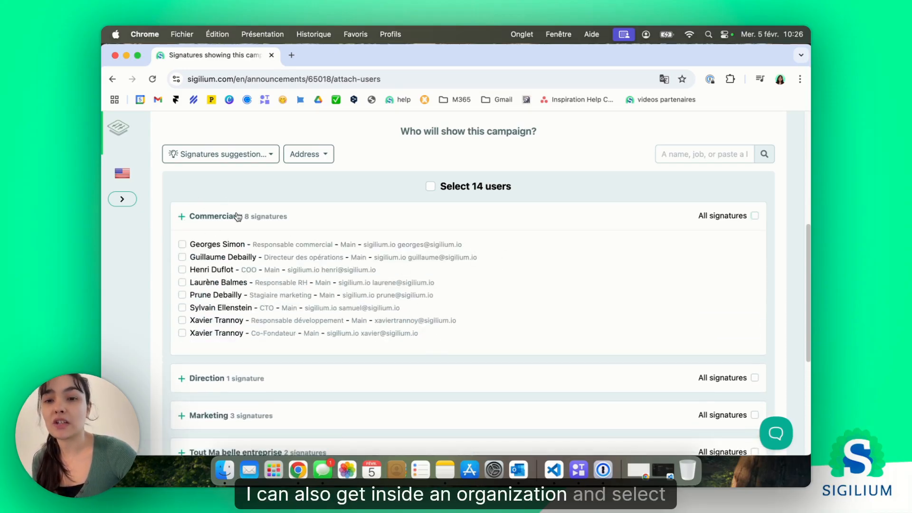
{"action": "left_click", "coordinate": [182, 270]}
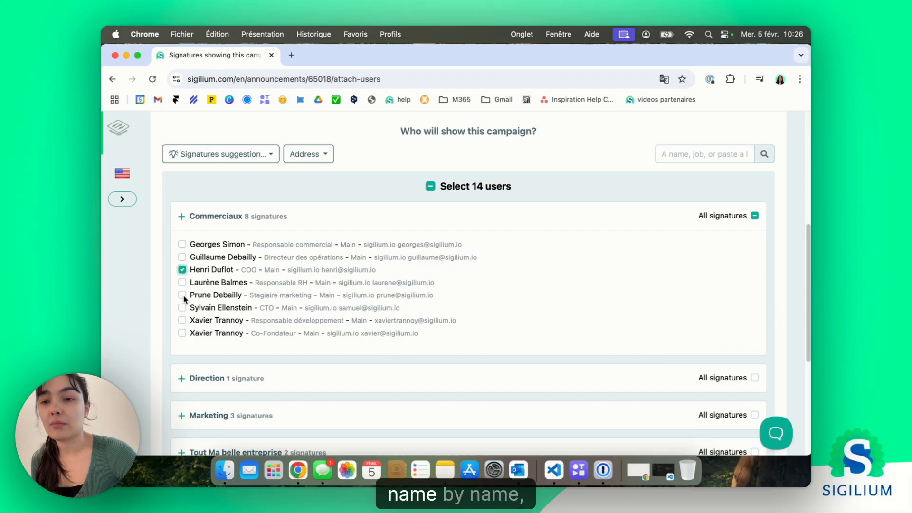
{"action": "left_click", "coordinate": [182, 333]}
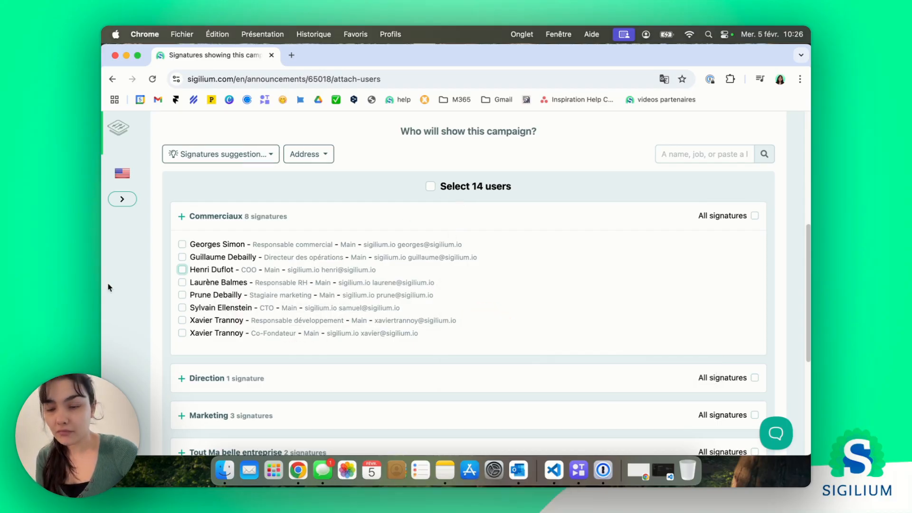
{"action": "left_click", "coordinate": [182, 333]}
{"action": "scroll", "coordinate": [647, 318], "scroll_direction": "down", "scroll_amount": 5}
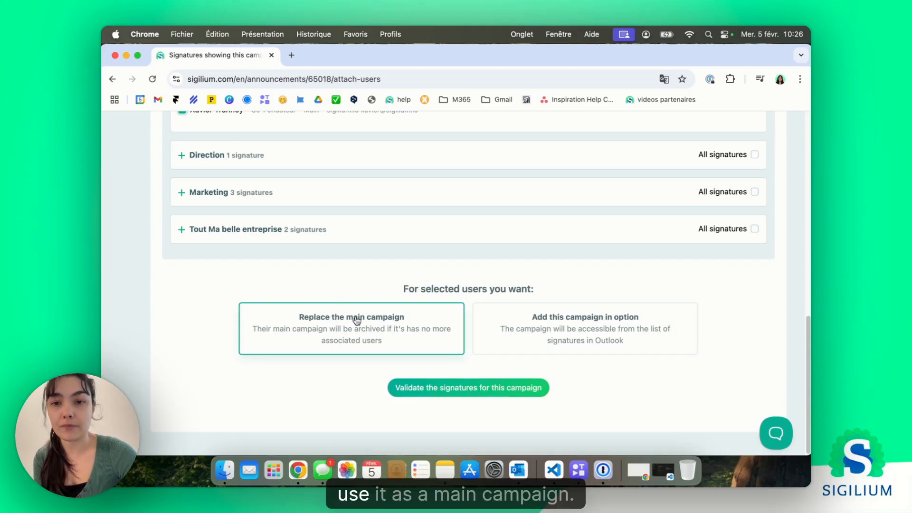
{"action": "left_click", "coordinate": [441, 390]}
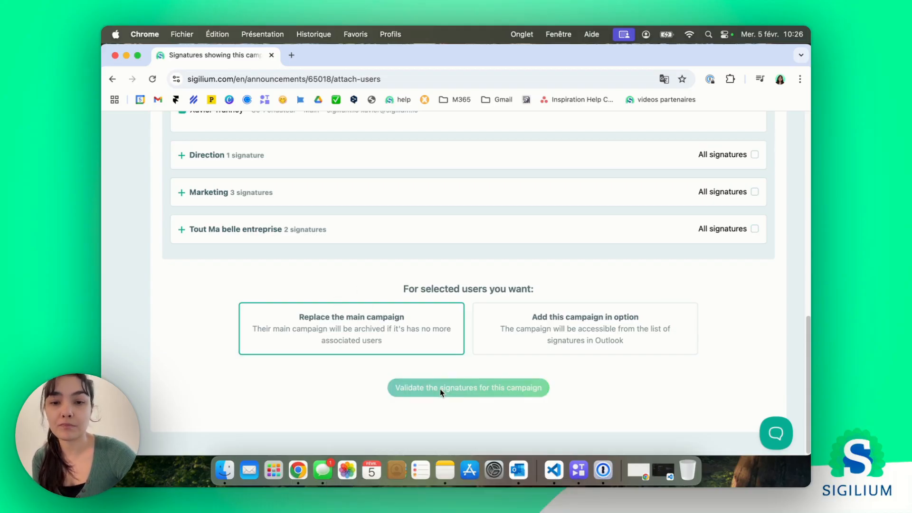
Examine the active campaigns and the new campaign's click, signature, day and analytics indicators.
{"action": "scroll", "coordinate": [417, 311], "scroll_direction": "down", "scroll_amount": 3}
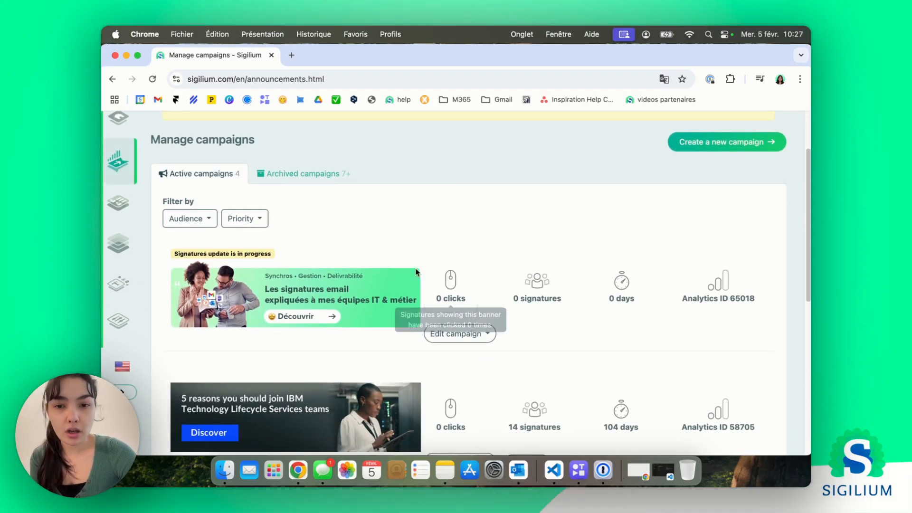
{"action": "scroll", "coordinate": [408, 255], "scroll_direction": "down", "scroll_amount": 10}
{"action": "scroll", "coordinate": [406, 257], "scroll_direction": "down", "scroll_amount": 4}
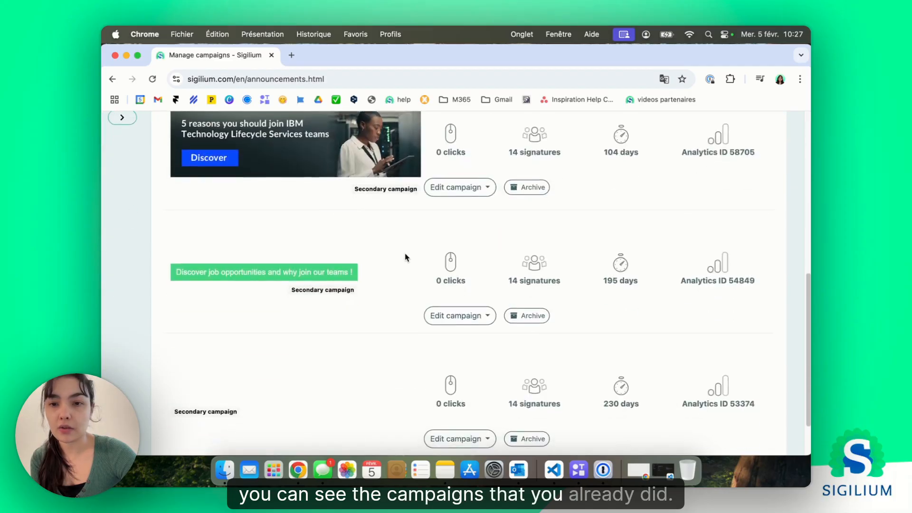
{"action": "scroll", "coordinate": [406, 257], "scroll_direction": "up", "scroll_amount": 6}
{"action": "scroll", "coordinate": [406, 257], "scroll_direction": "up", "scroll_amount": 8}
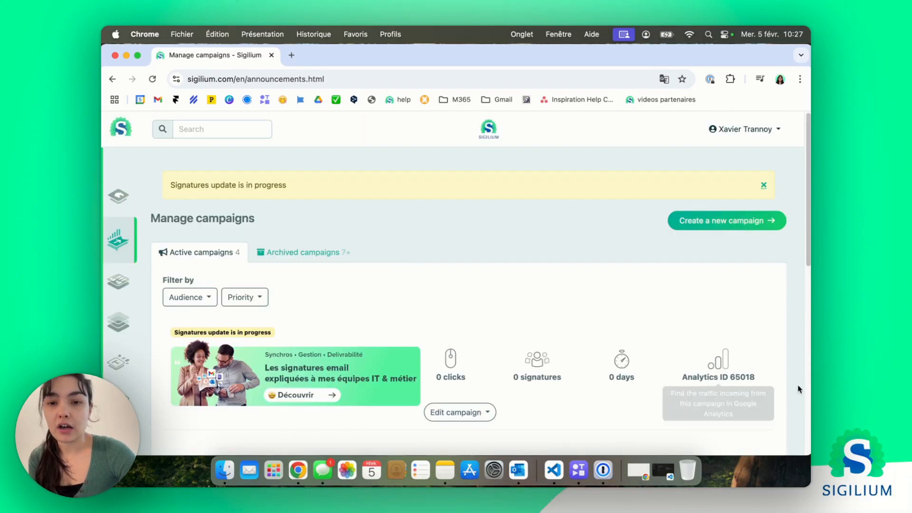
{"action": "scroll", "coordinate": [536, 348], "scroll_direction": "down", "scroll_amount": 2}
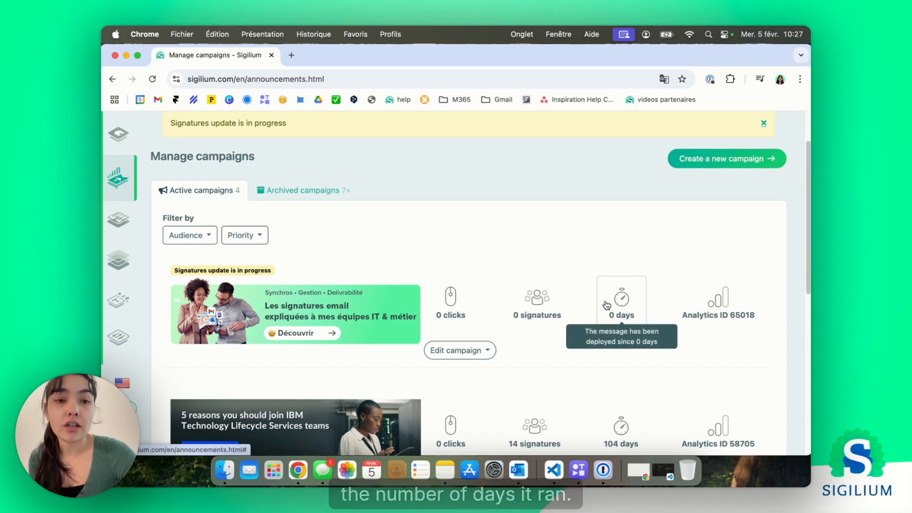
Read the new campaign's help article on finding signature traffic in Google Analytics, close it and review the campaign list.
{"action": "left_click", "coordinate": [718, 299]}
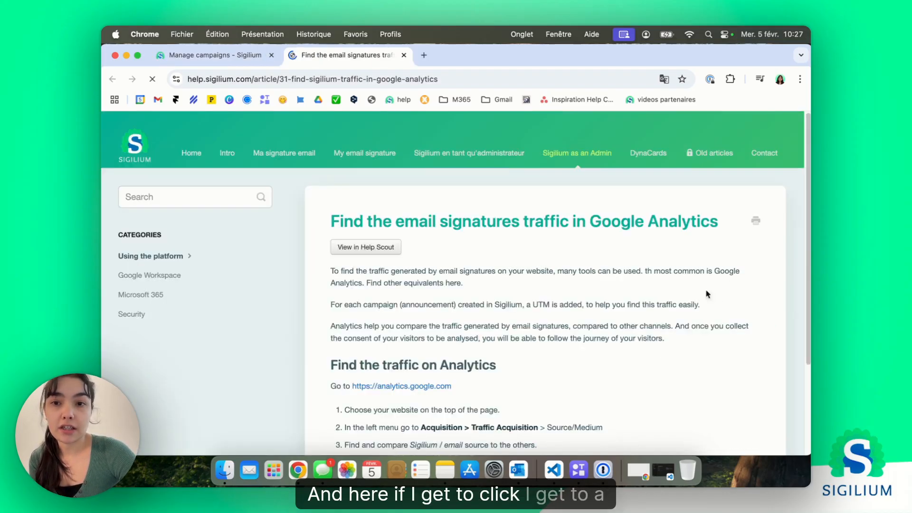
{"action": "scroll", "coordinate": [606, 292], "scroll_direction": "down", "scroll_amount": 2}
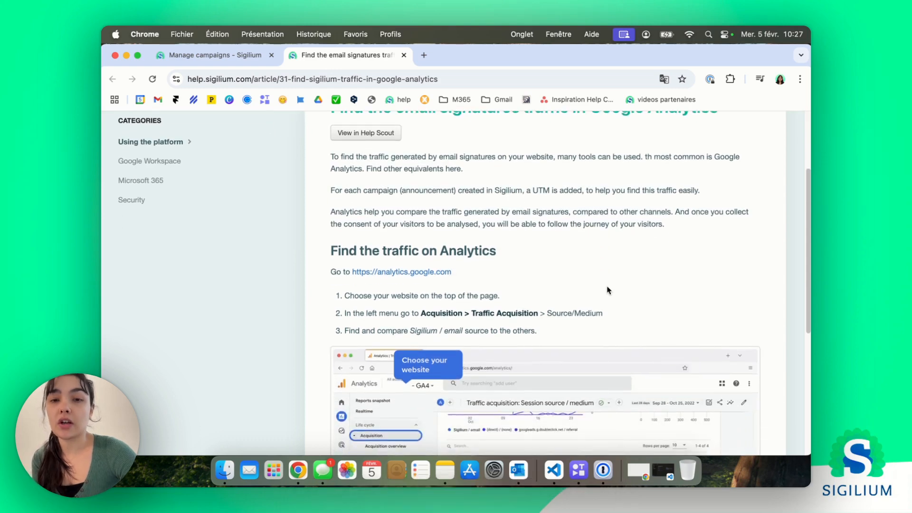
{"action": "scroll", "coordinate": [593, 292], "scroll_direction": "down", "scroll_amount": 3}
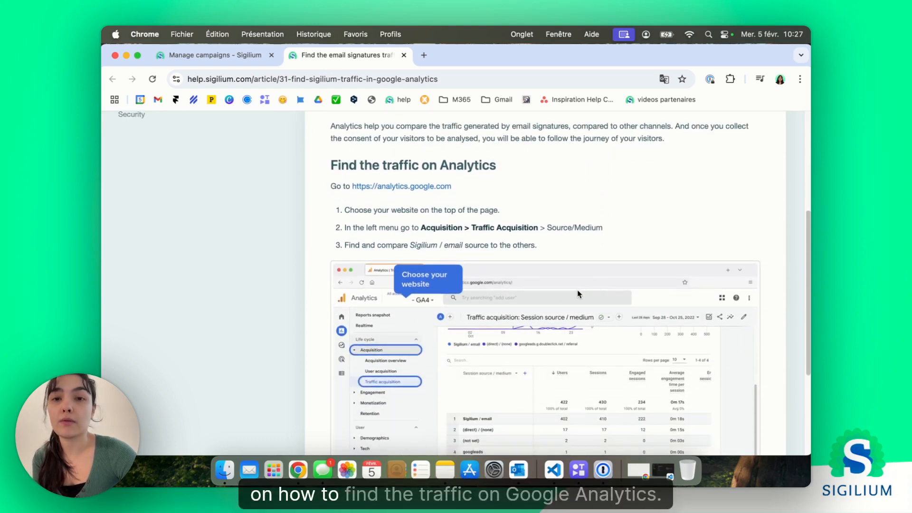
{"action": "scroll", "coordinate": [608, 283], "scroll_direction": "down", "scroll_amount": 1}
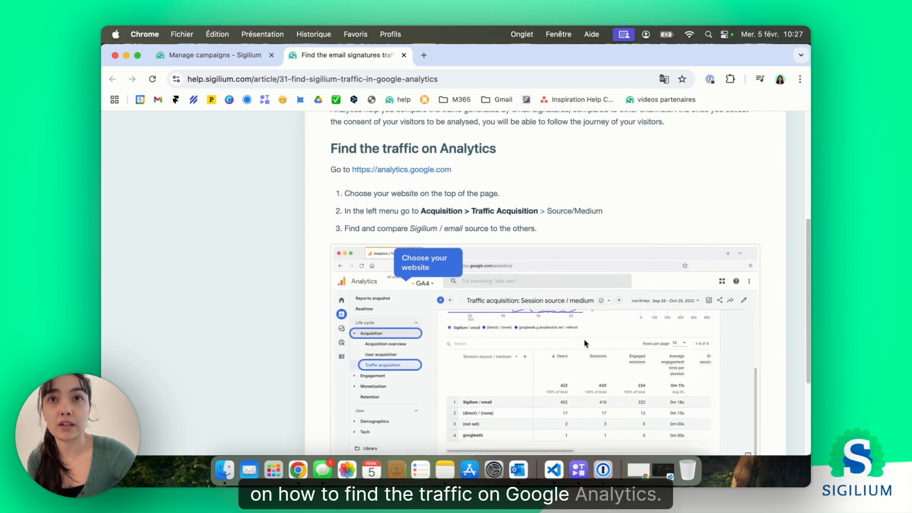
{"action": "scroll", "coordinate": [561, 314], "scroll_direction": "down", "scroll_amount": 1}
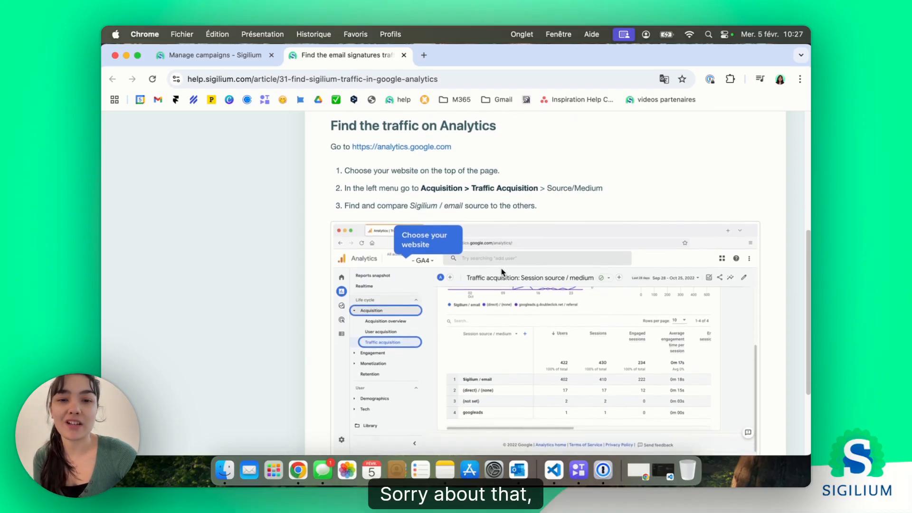
{"action": "scroll", "coordinate": [502, 272], "scroll_direction": "down", "scroll_amount": 4}
{"action": "scroll", "coordinate": [501, 271], "scroll_direction": "up", "scroll_amount": 10}
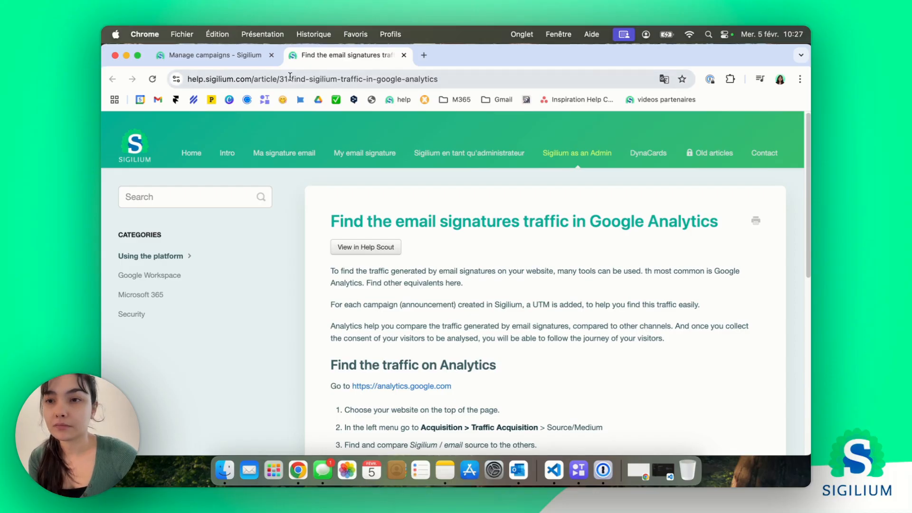
{"action": "left_click", "coordinate": [404, 55]}
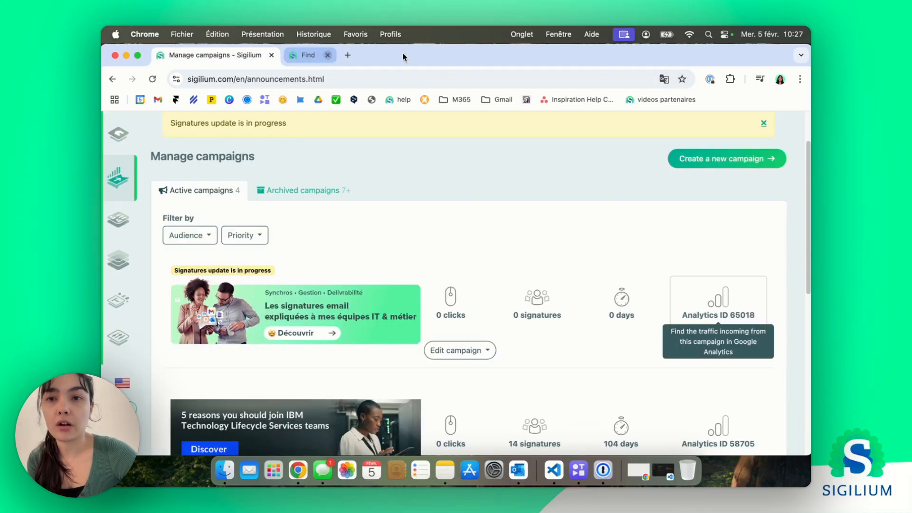
{"action": "scroll", "coordinate": [494, 216], "scroll_direction": "down", "scroll_amount": 5}
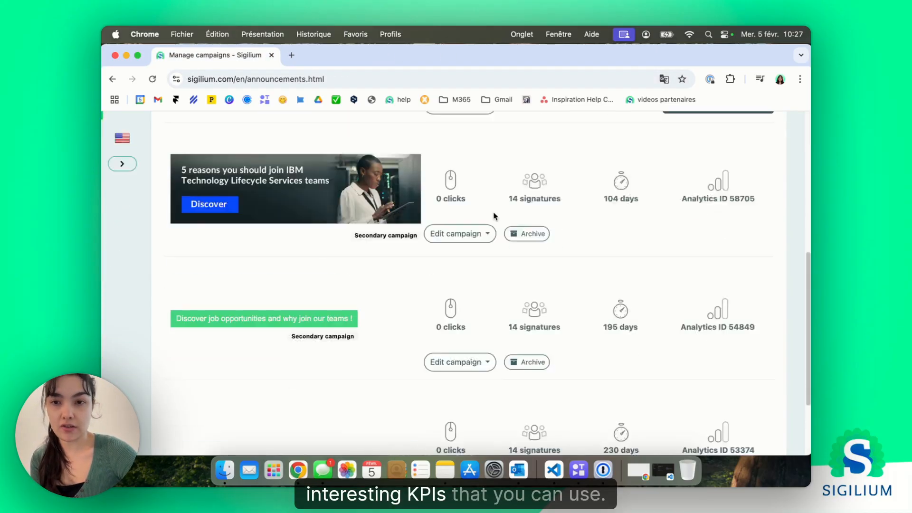
{"action": "scroll", "coordinate": [490, 212], "scroll_direction": "up", "scroll_amount": 5}
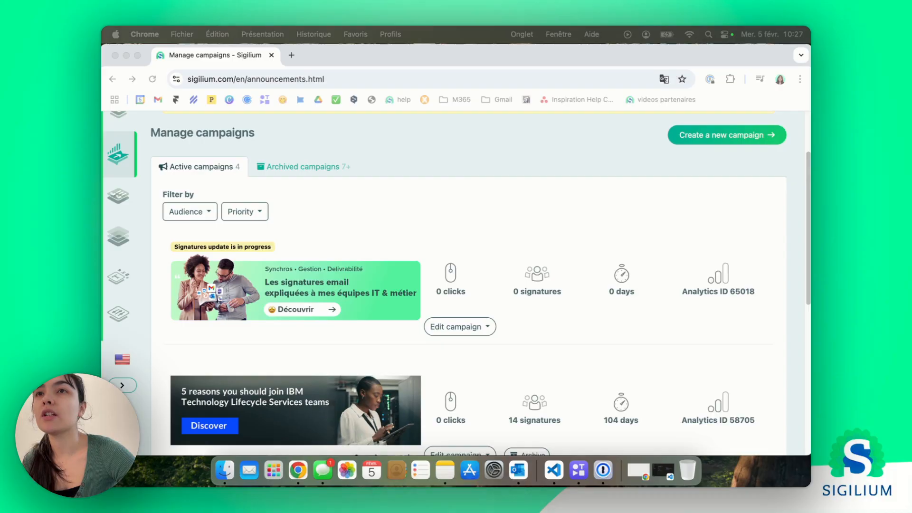
Switch to Outlook, start a new email and check the campaign banner in its signature.
{"action": "left_click_drag", "start_coordinate": [569, 26], "coordinate": [410, 119]}
{"action": "double_click", "coordinate": [409, 119]}
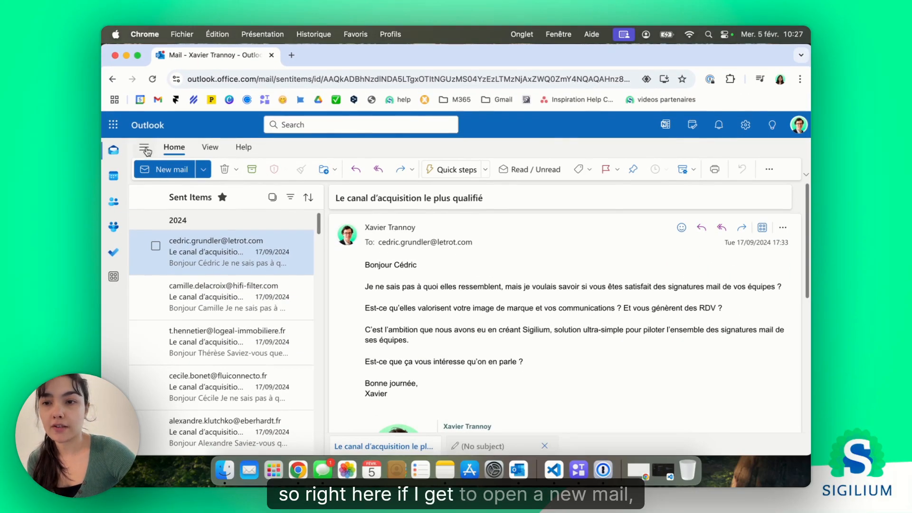
{"action": "left_click", "coordinate": [166, 170]}
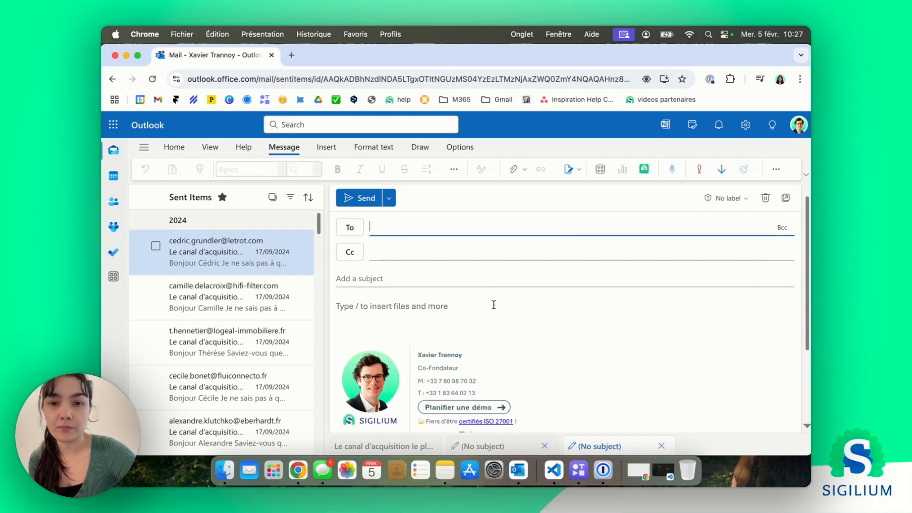
{"action": "scroll", "coordinate": [494, 304], "scroll_direction": "down", "scroll_amount": 5}
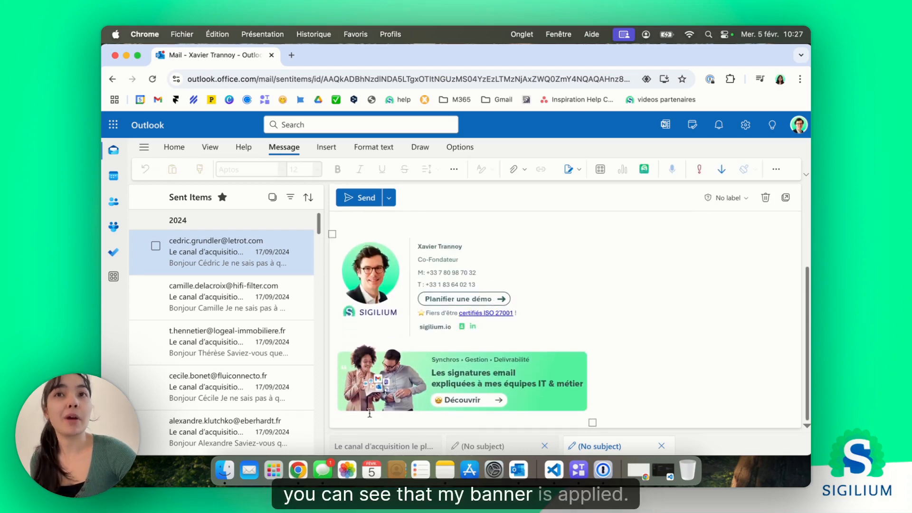